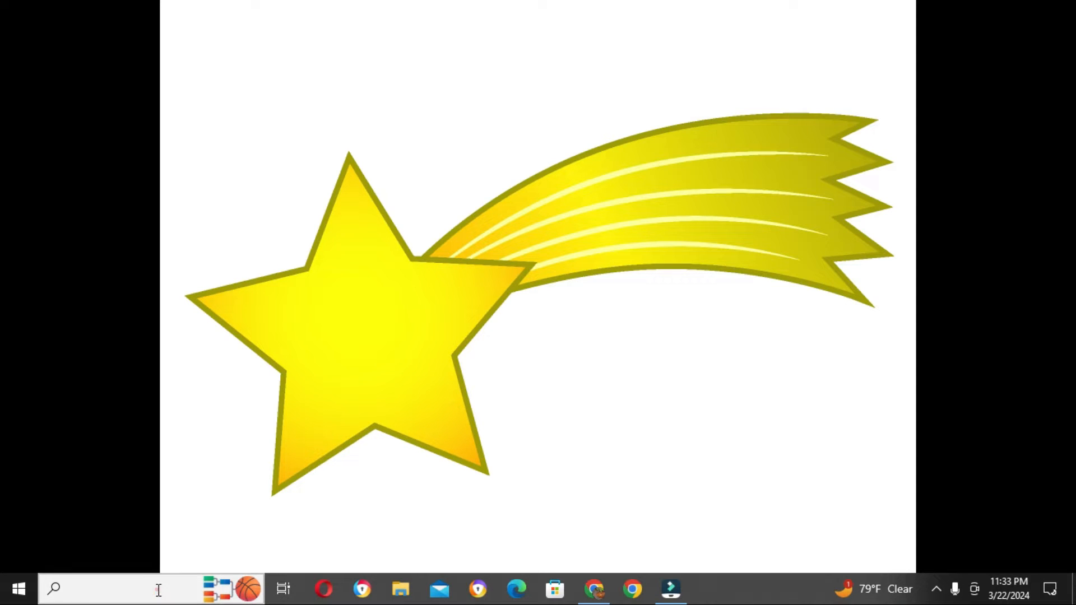
- Find Word in the Windows search and open it with a blank document
{"action": "left_click", "coordinate": [158, 589]}
{"action": "type", "text": "WORD"}
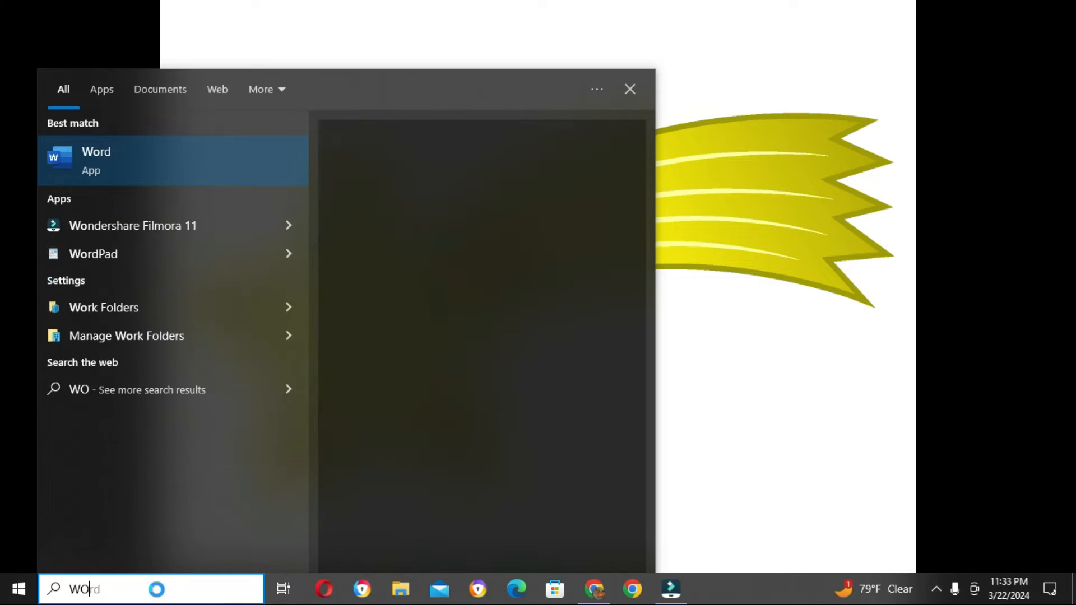
{"action": "left_click", "coordinate": [187, 156]}
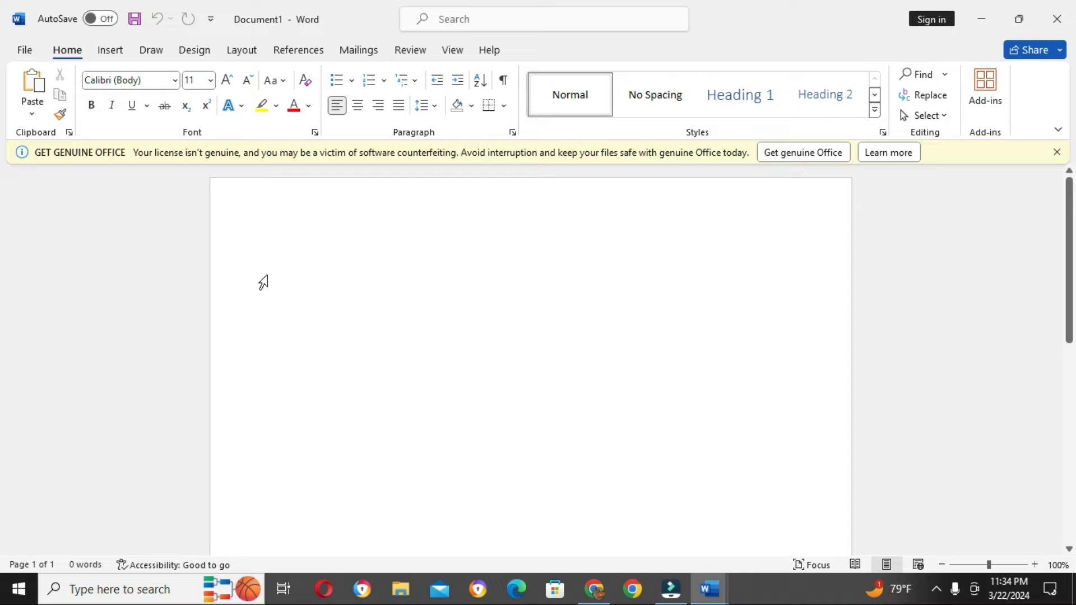
- Draw an oval about 3.06" wide and 1.79" high in the upper middle of the page
{"action": "left_click", "coordinate": [111, 52]}
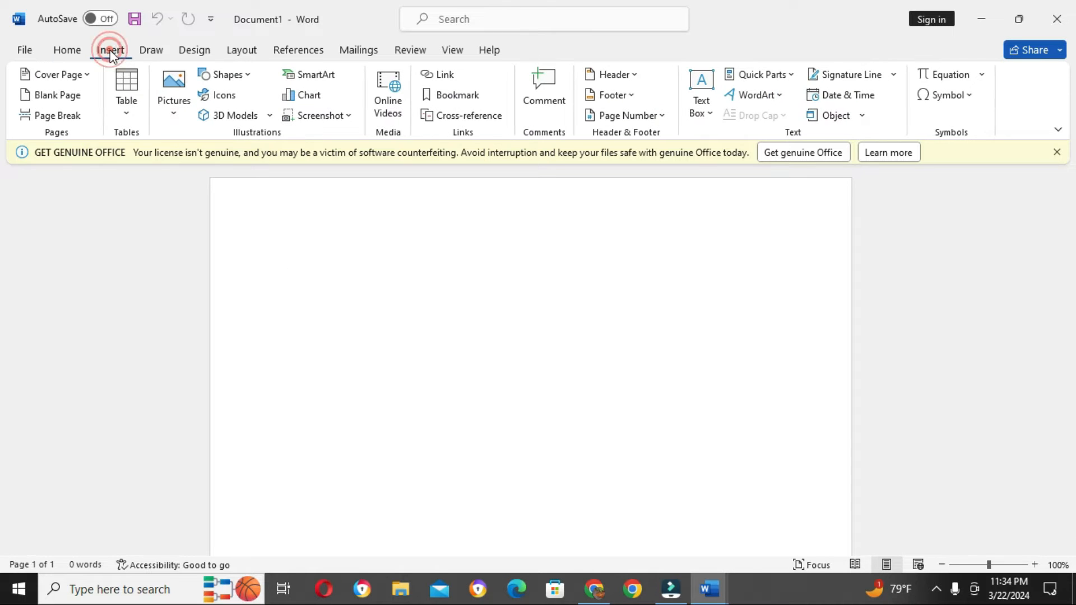
{"action": "left_click", "coordinate": [221, 76]}
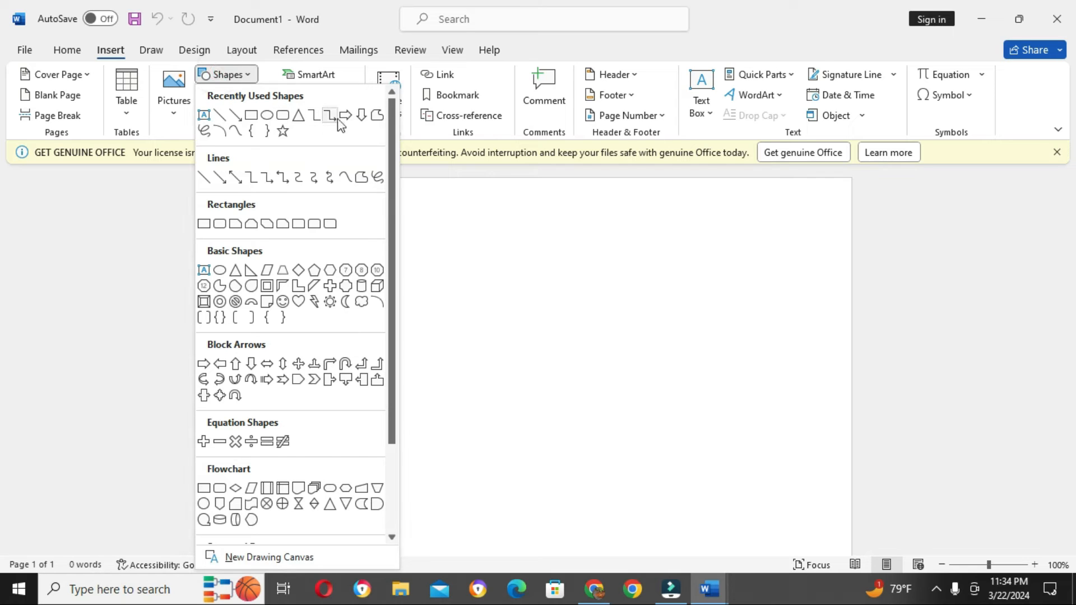
{"action": "left_click", "coordinate": [253, 116]}
{"action": "left_click_drag", "start_coordinate": [343, 236], "coordinate": [575, 372]}
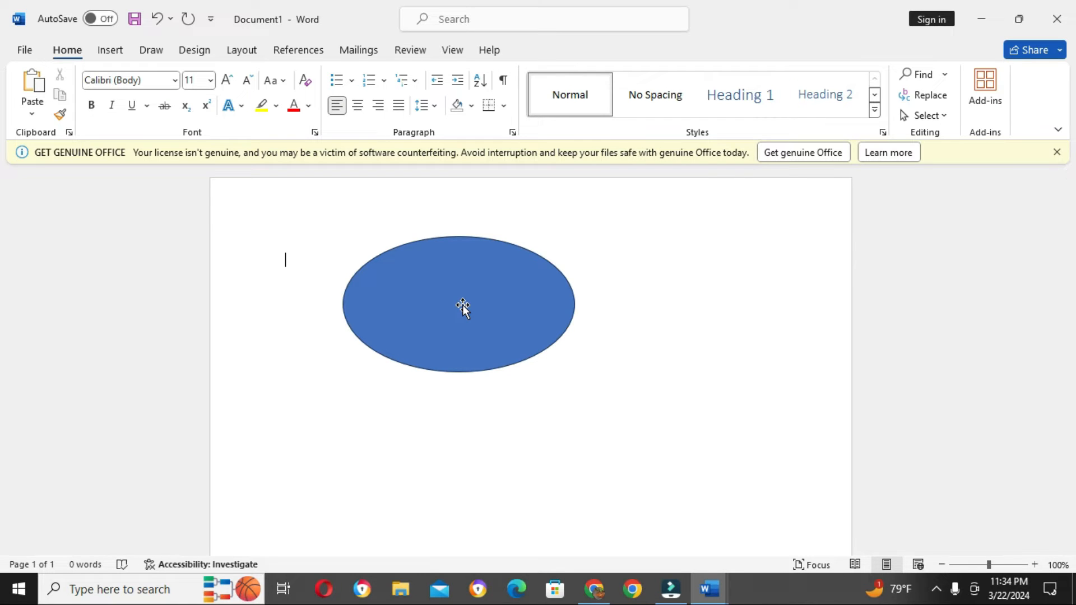
- Fill the oval with the orange theme color
{"action": "left_click", "coordinate": [463, 308]}
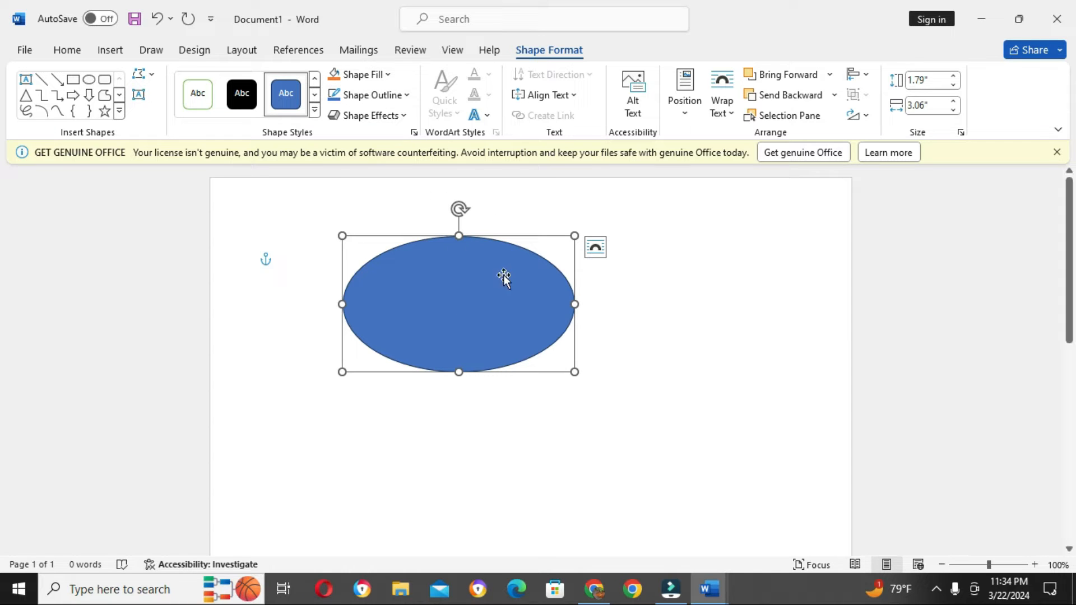
{"action": "left_click", "coordinate": [386, 75]}
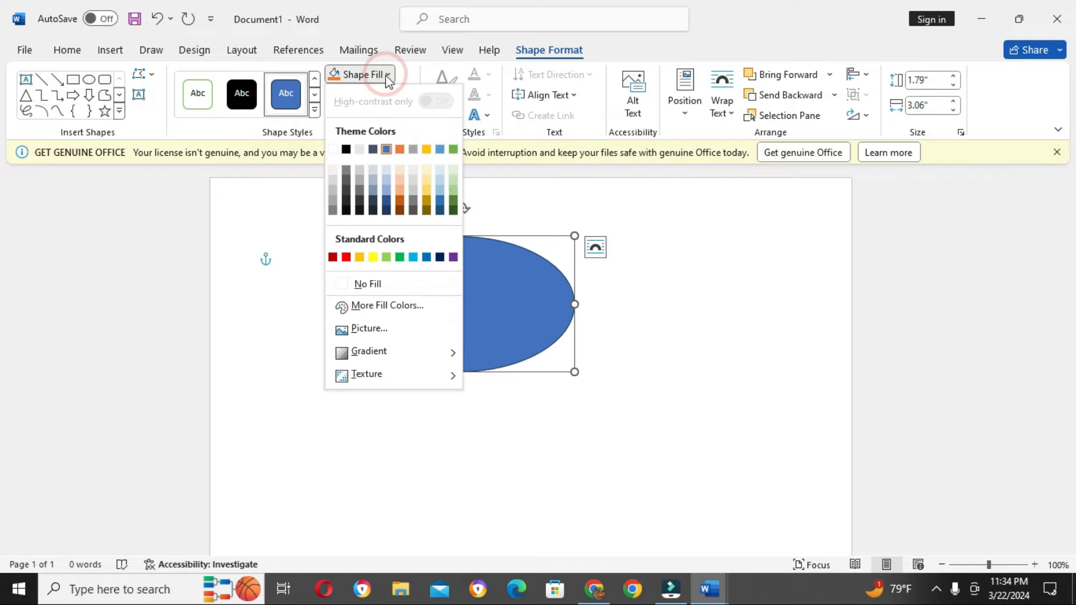
{"action": "left_click", "coordinate": [400, 150]}
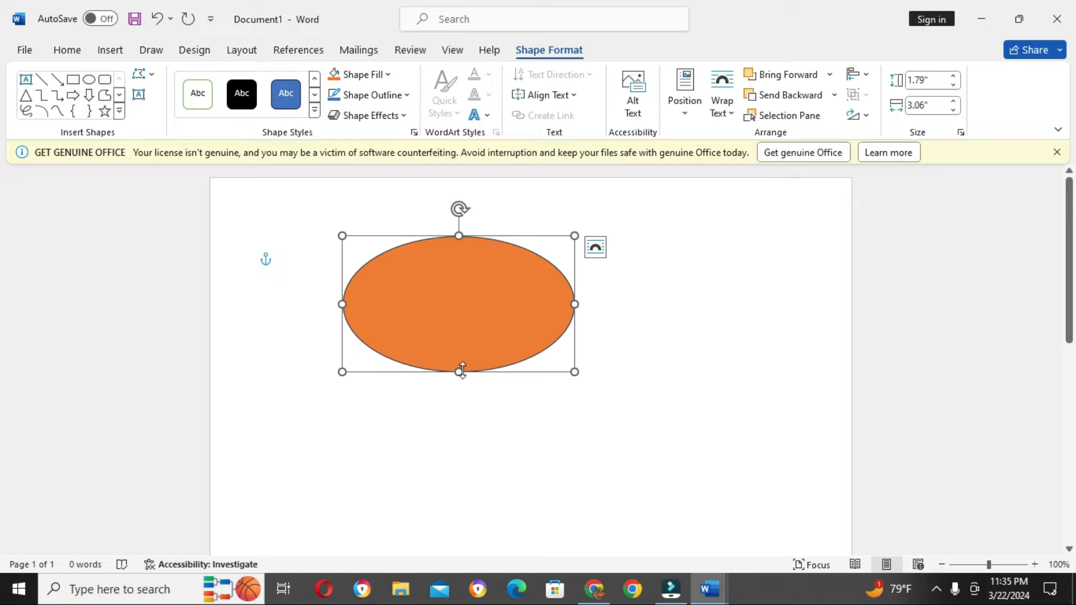
- Enlarge the oval to about 4.18" high and 5.2" wide, stretching it downward, sideways and upward
{"action": "left_click_drag", "start_coordinate": [458, 372], "coordinate": [459, 500]}
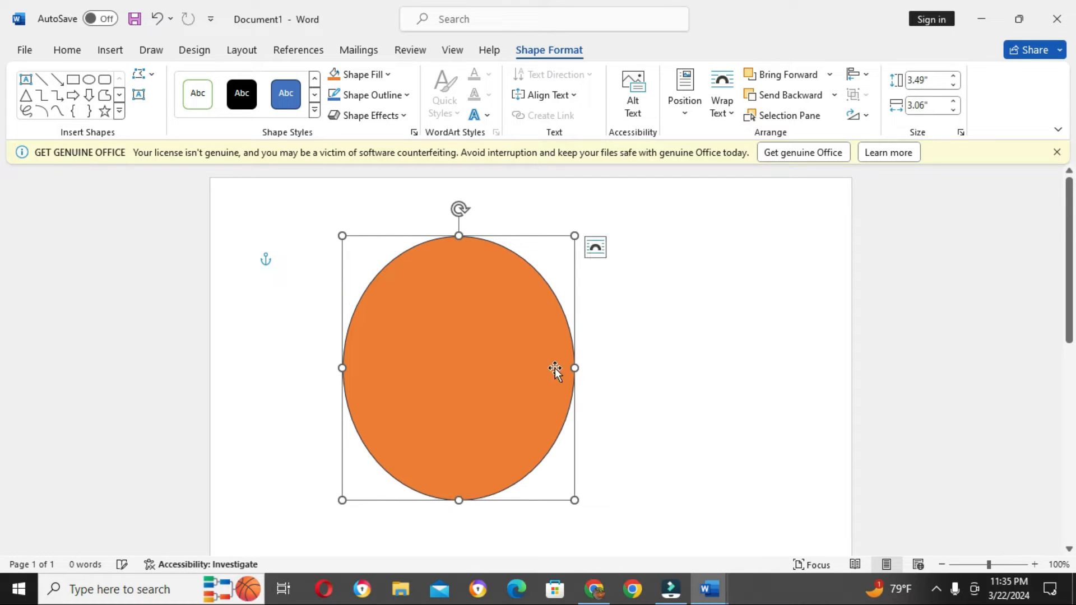
{"action": "left_click_drag", "start_coordinate": [573, 368], "coordinate": [735, 368]}
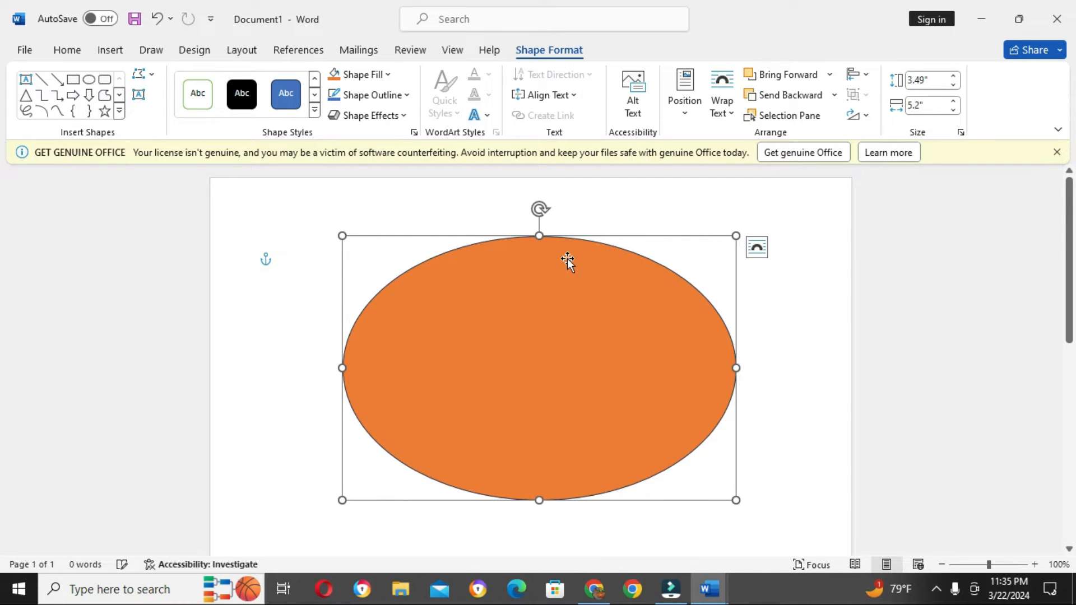
{"action": "left_click_drag", "start_coordinate": [539, 234], "coordinate": [524, 183]}
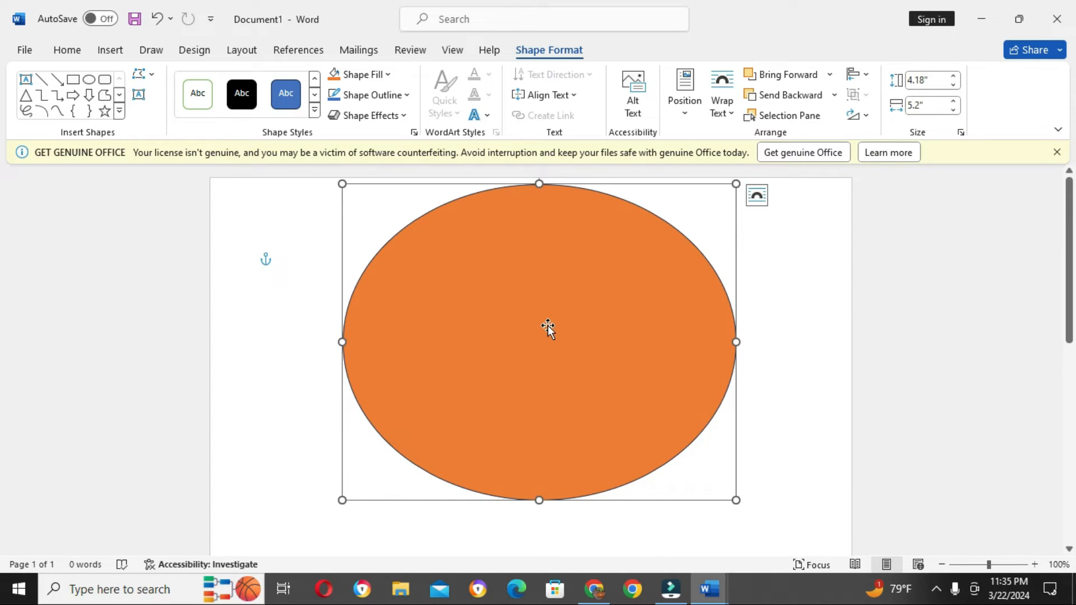
- Fill the oval with a darker green theme color and give it a near-black outline
{"action": "left_click", "coordinate": [371, 75]}
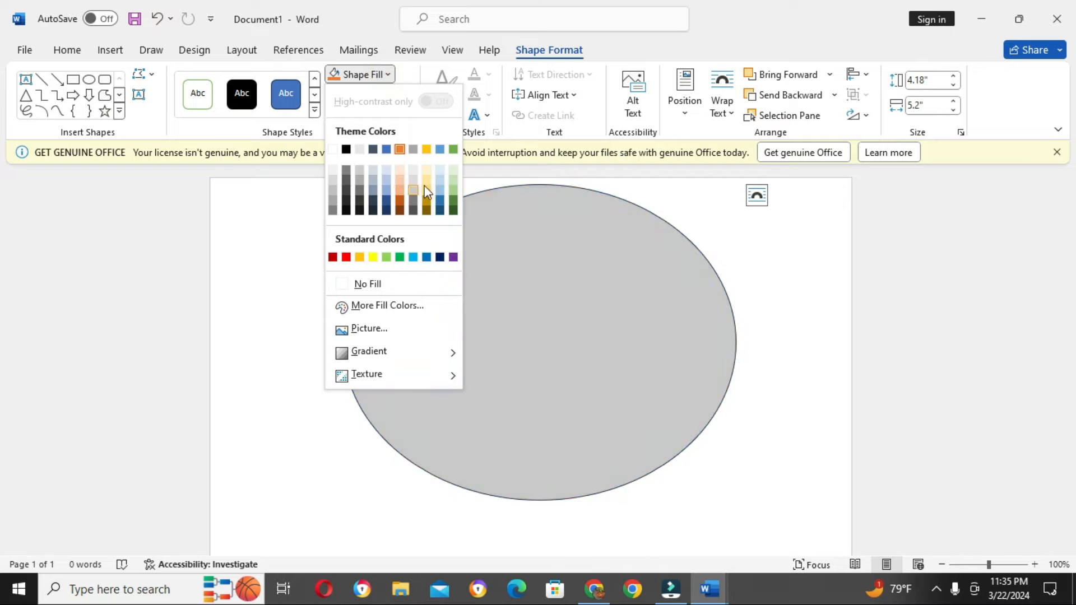
{"action": "left_click", "coordinate": [454, 200]}
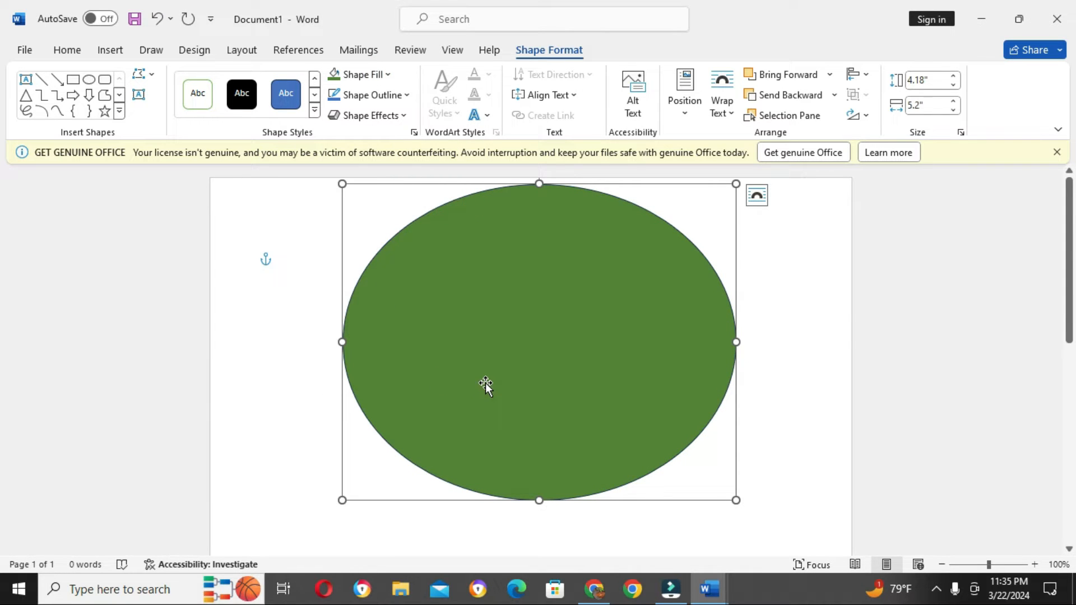
{"action": "left_click", "coordinate": [403, 95]}
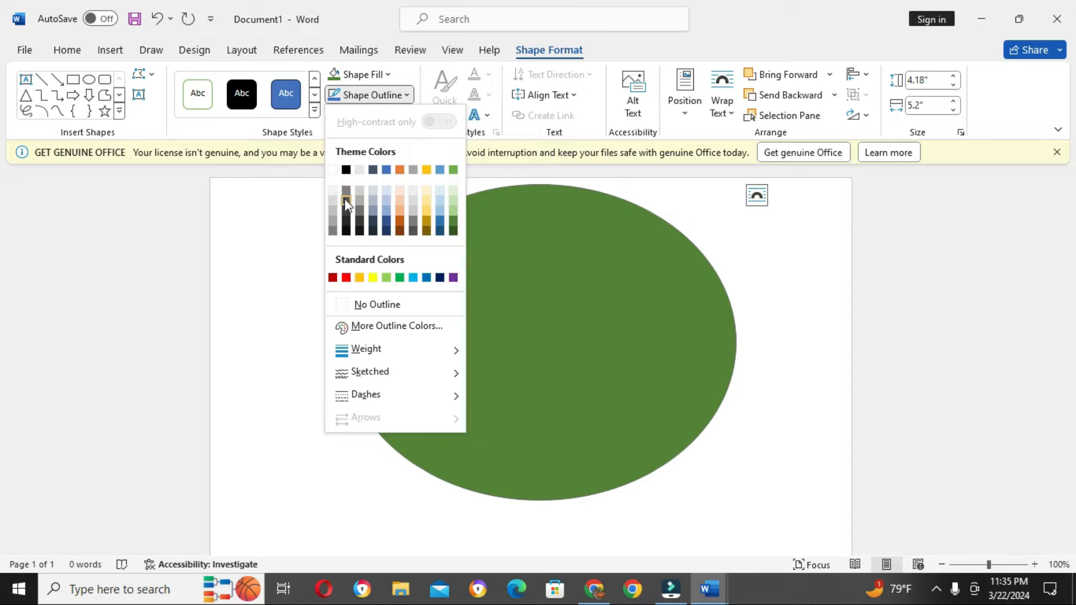
{"action": "left_click", "coordinate": [344, 232]}
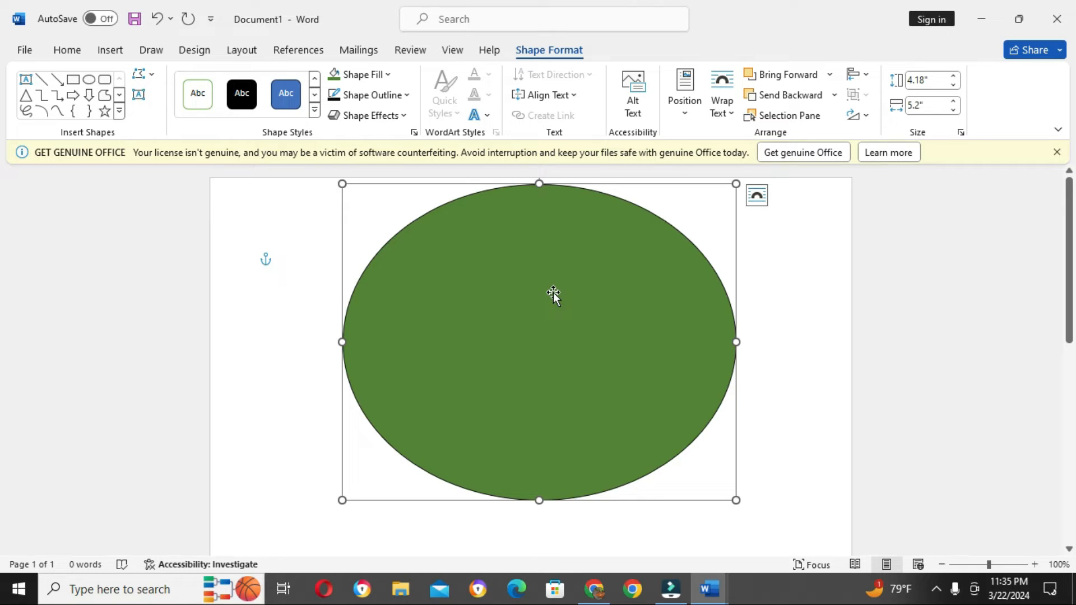
- Apply the first preset shape effect to the oval and tilt it with the last Parallel 3-D rotation
{"action": "left_click", "coordinate": [315, 96]}
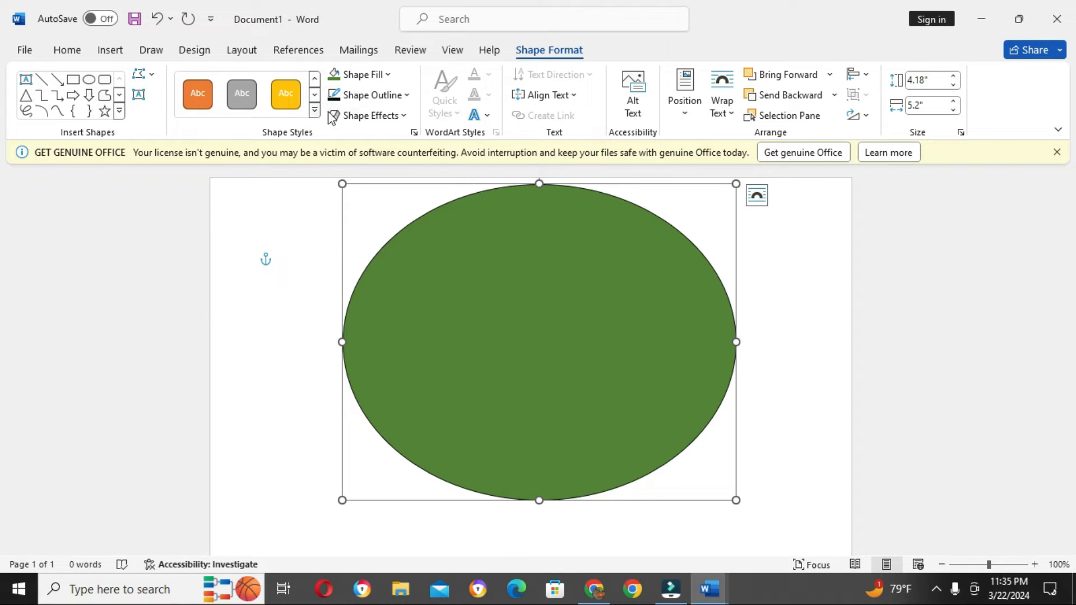
{"action": "left_click", "coordinate": [395, 116]}
{"action": "mouse_move", "coordinate": [389, 150]}
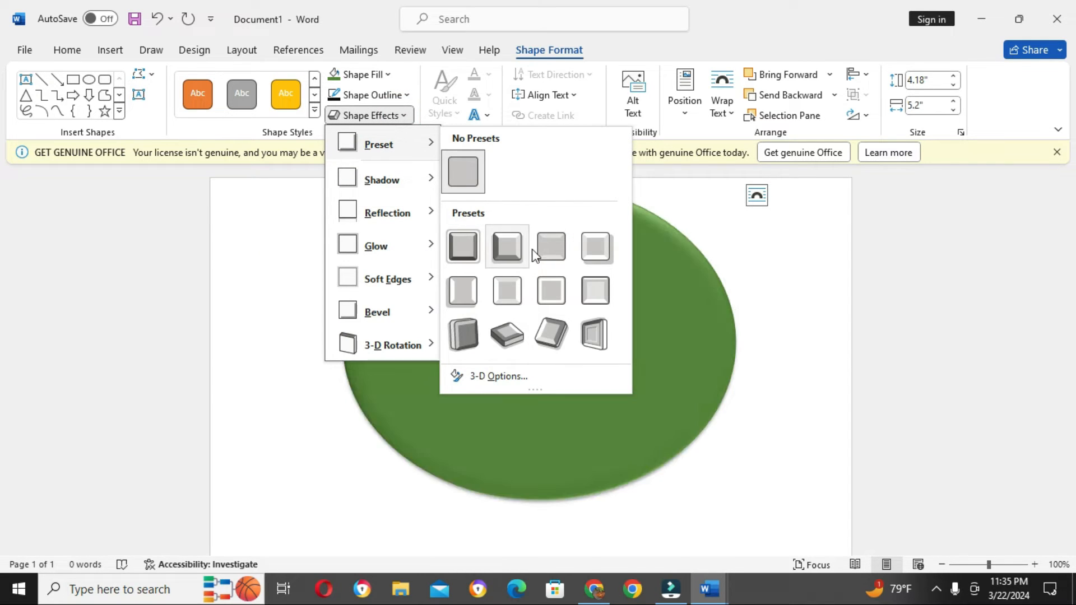
{"action": "left_click", "coordinate": [466, 241]}
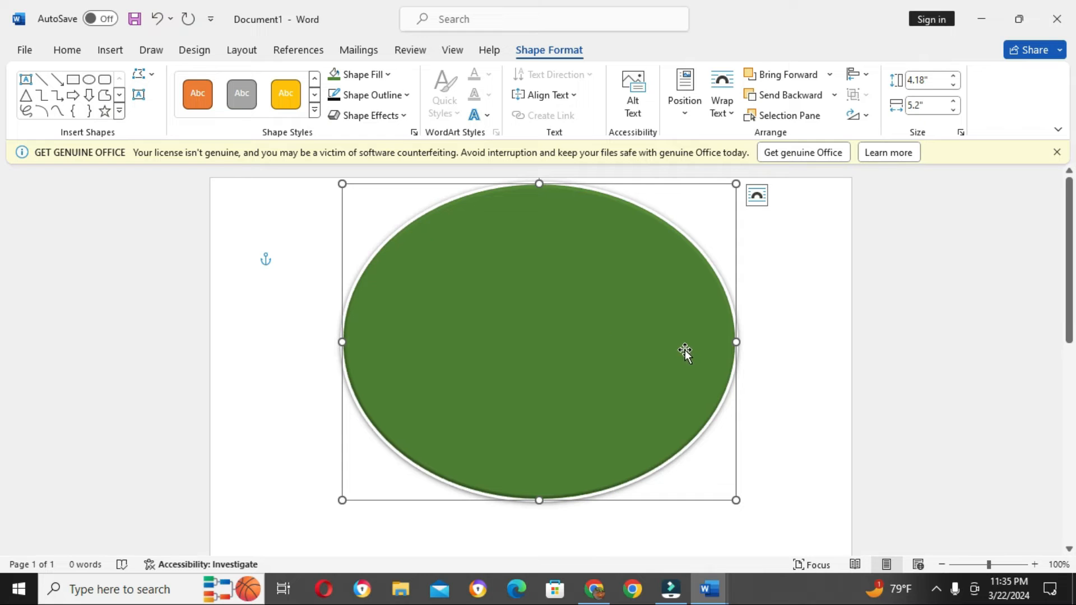
{"action": "left_click", "coordinate": [397, 116]}
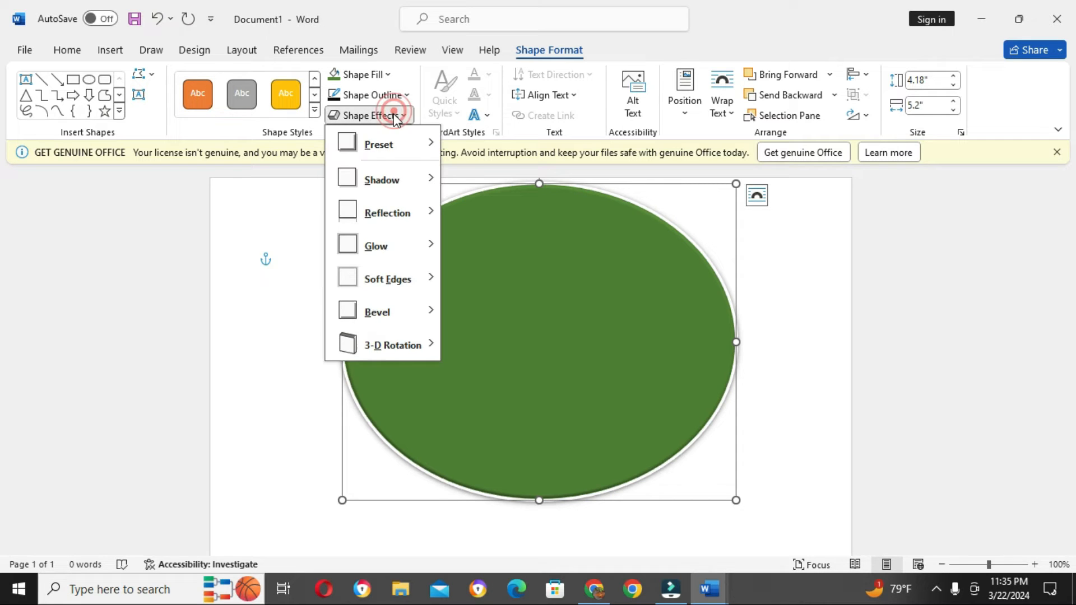
{"action": "left_click", "coordinate": [381, 346]}
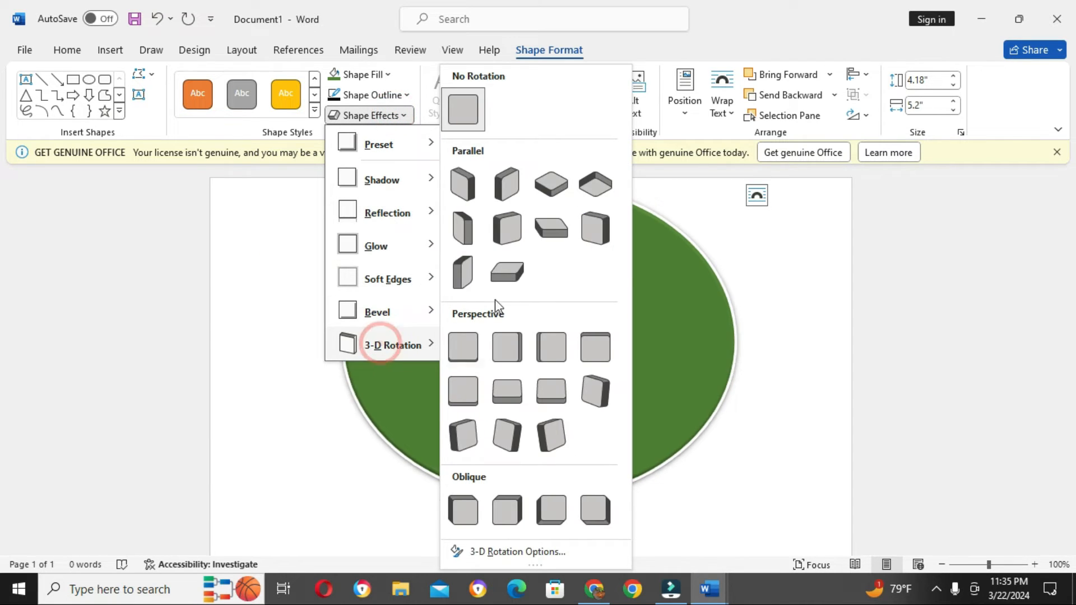
{"action": "left_click", "coordinate": [508, 268]}
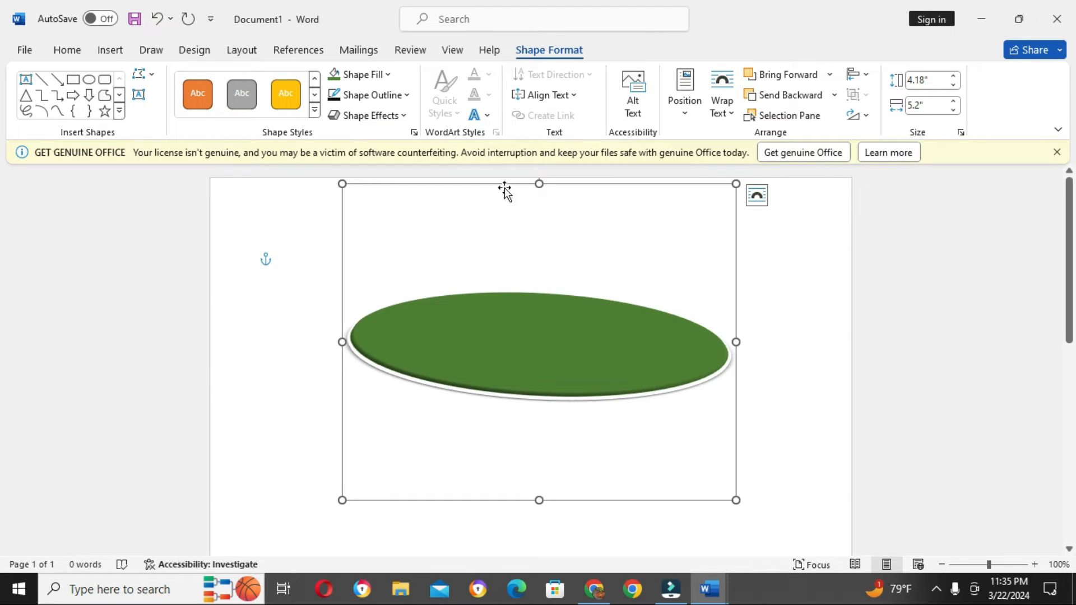
- Add the first Outer shadow effect to the oval
{"action": "left_click", "coordinate": [399, 115]}
{"action": "mouse_move", "coordinate": [386, 288]}
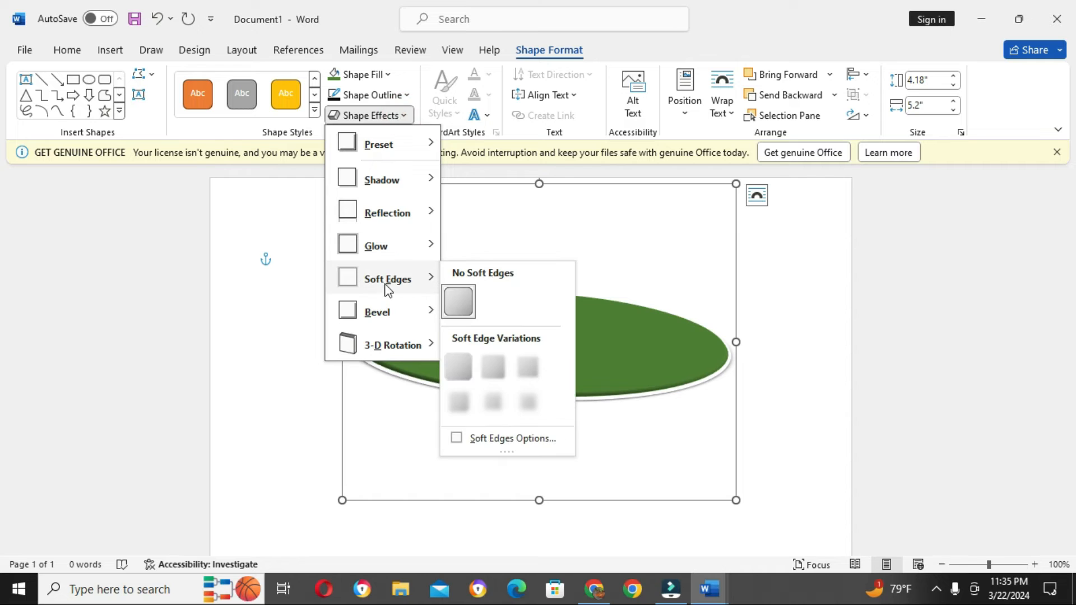
{"action": "mouse_move", "coordinate": [381, 180]}
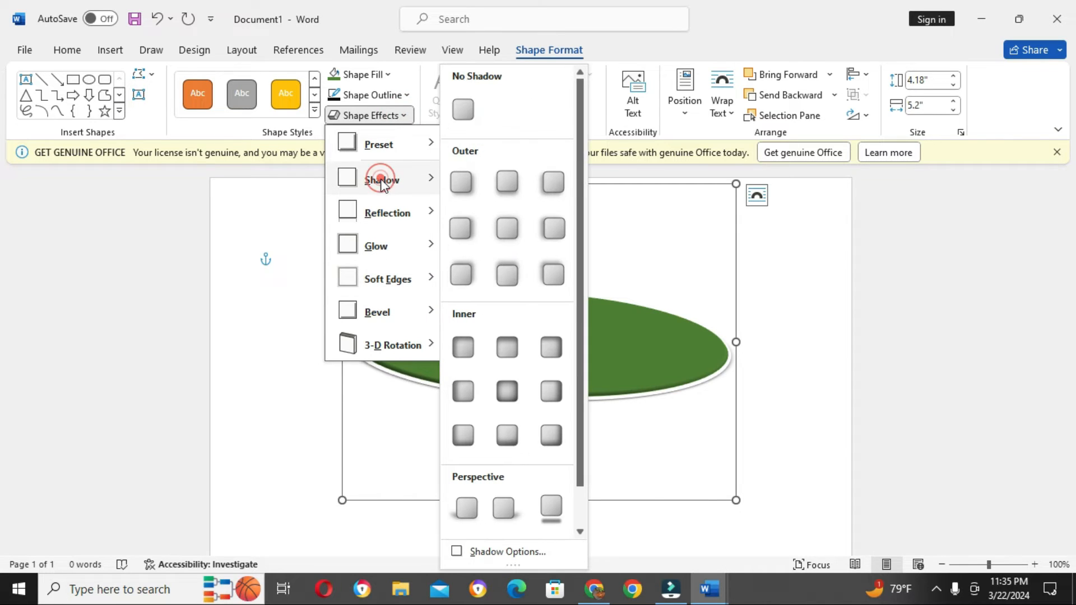
{"action": "left_click", "coordinate": [468, 178]}
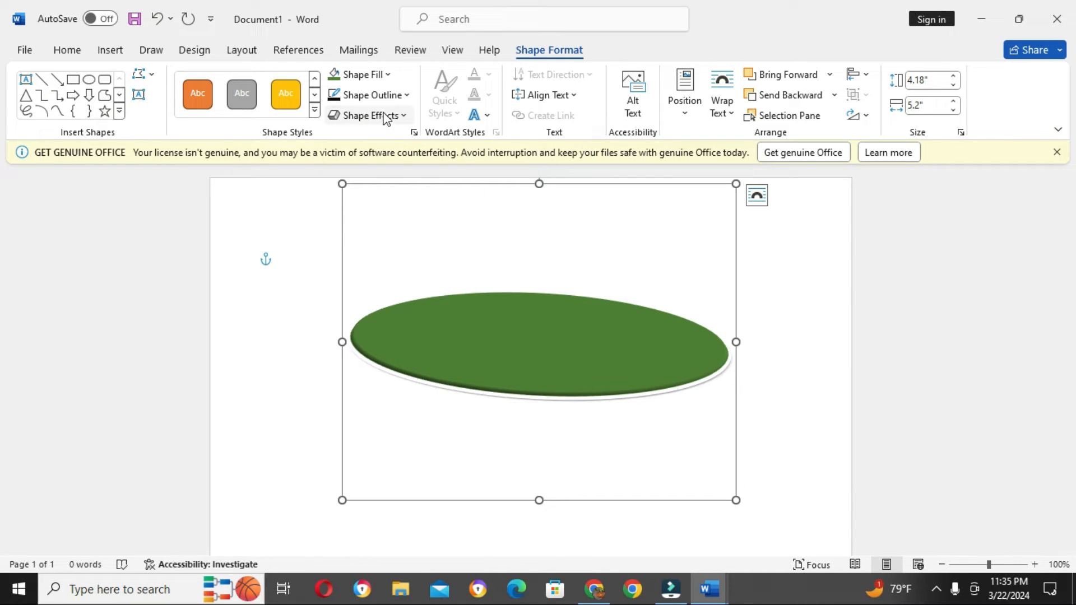
- Clear the oval's preset effect with No Presets and apply the second bevel in the middle row
{"action": "left_click", "coordinate": [382, 114]}
{"action": "left_click", "coordinate": [378, 143]}
{"action": "left_click", "coordinate": [463, 163]}
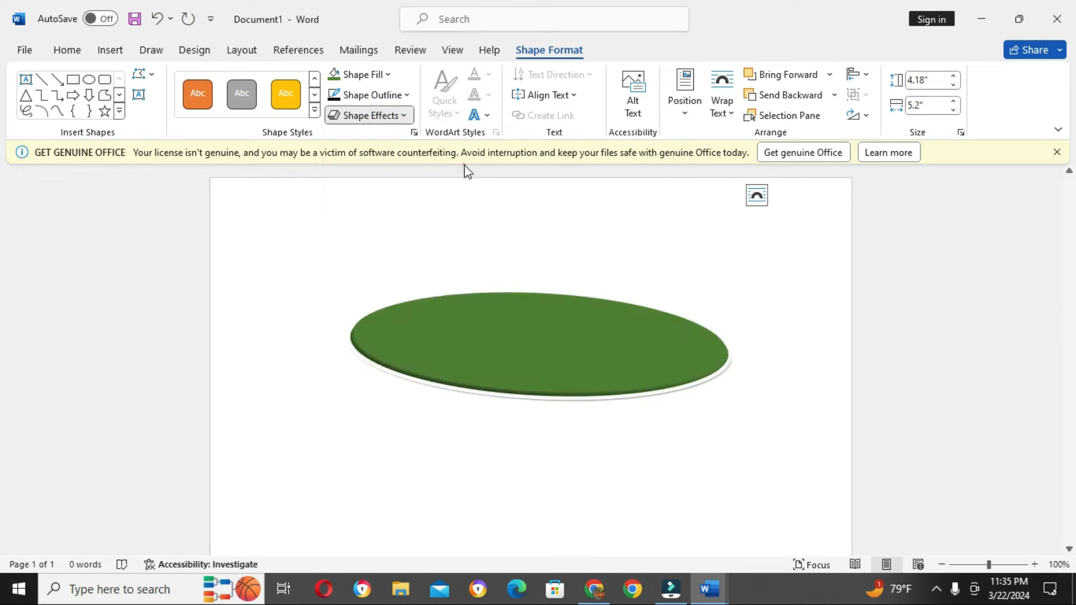
{"action": "left_click", "coordinate": [386, 115]}
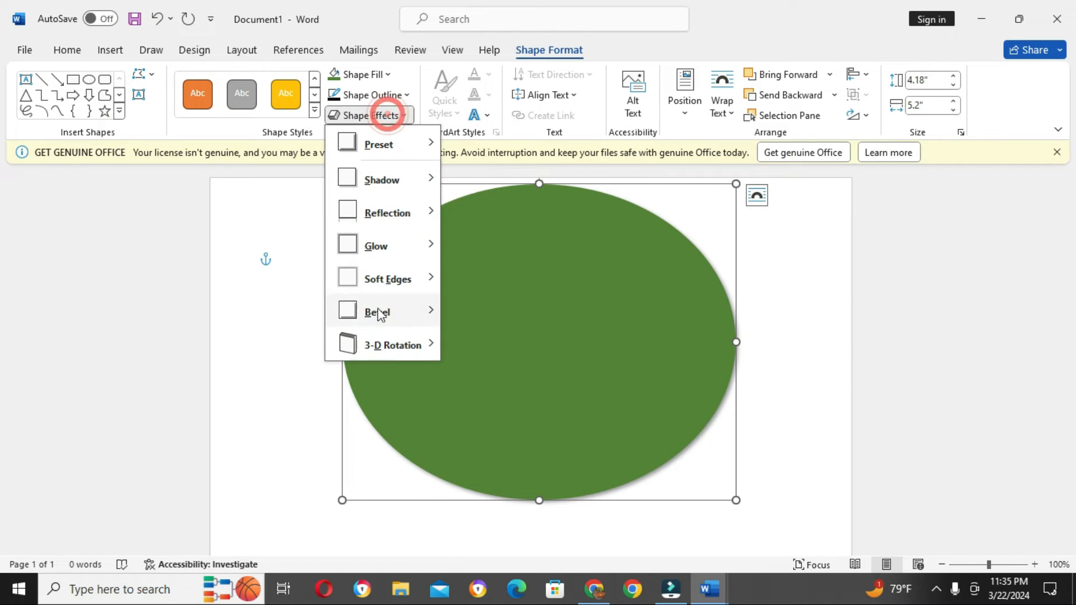
{"action": "left_click", "coordinate": [386, 318]}
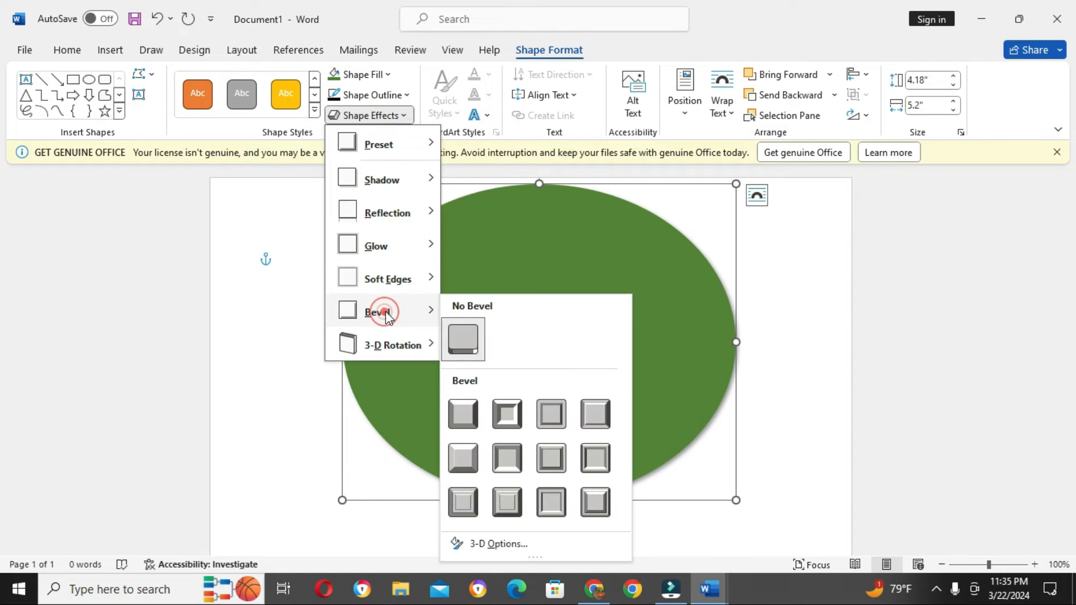
{"action": "left_click", "coordinate": [499, 447]}
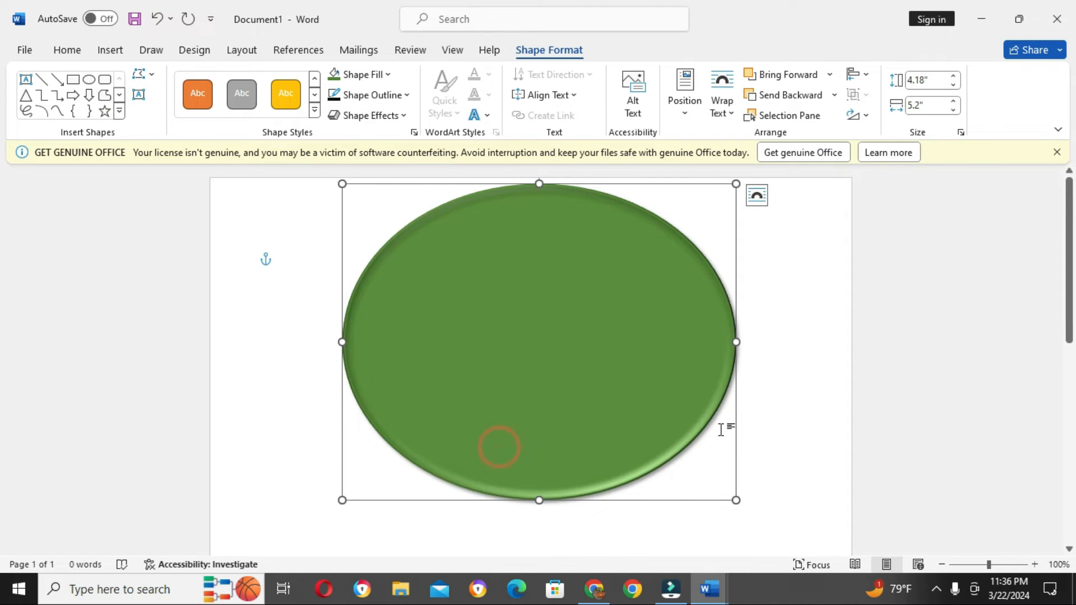
- Try the gold and orange shape styles on the oval and settle on the grey one
{"action": "left_click", "coordinate": [294, 95]}
{"action": "left_click", "coordinate": [207, 90]}
{"action": "left_click", "coordinate": [240, 98]}
- Shrink the oval to about 3.37" high and 1.89" wide and move it to the left side of the page
{"action": "left_click_drag", "start_coordinate": [736, 183], "coordinate": [487, 244]}
{"action": "left_click_drag", "start_coordinate": [396, 351], "coordinate": [309, 331]}
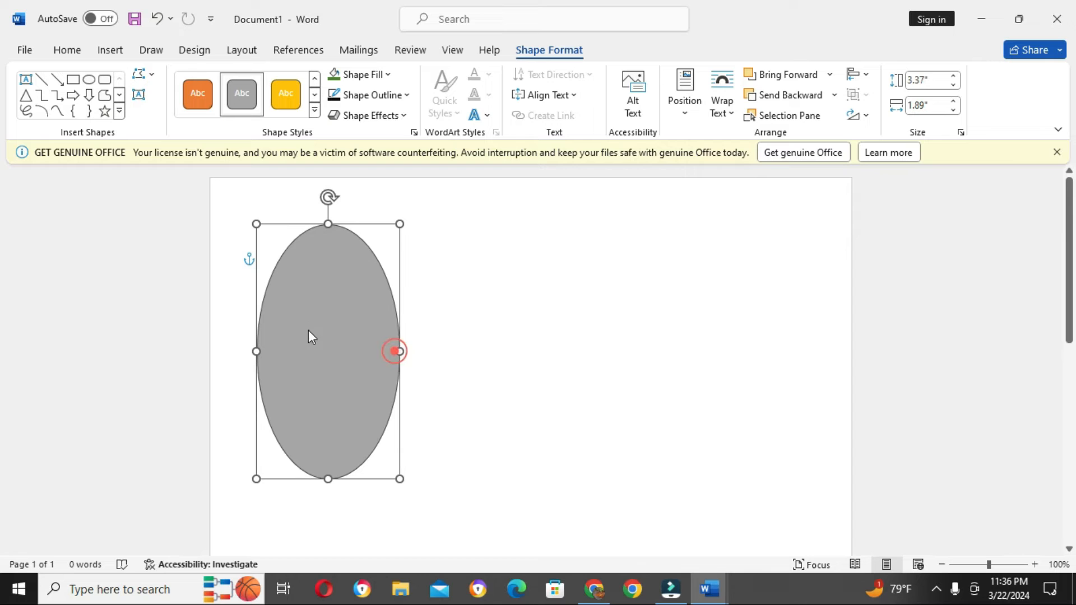
- Draw a rounded rectangle about 3.28" wide and 2.3" high to the right of the grey oval
{"action": "left_click", "coordinate": [105, 79]}
{"action": "mouse_move", "coordinate": [535, 255]}
{"action": "left_mouse_down"}
{"action": "mouse_move", "coordinate": [708, 345]}
{"action": "mouse_move", "coordinate": [784, 430]}
{"action": "left_mouse_up"}
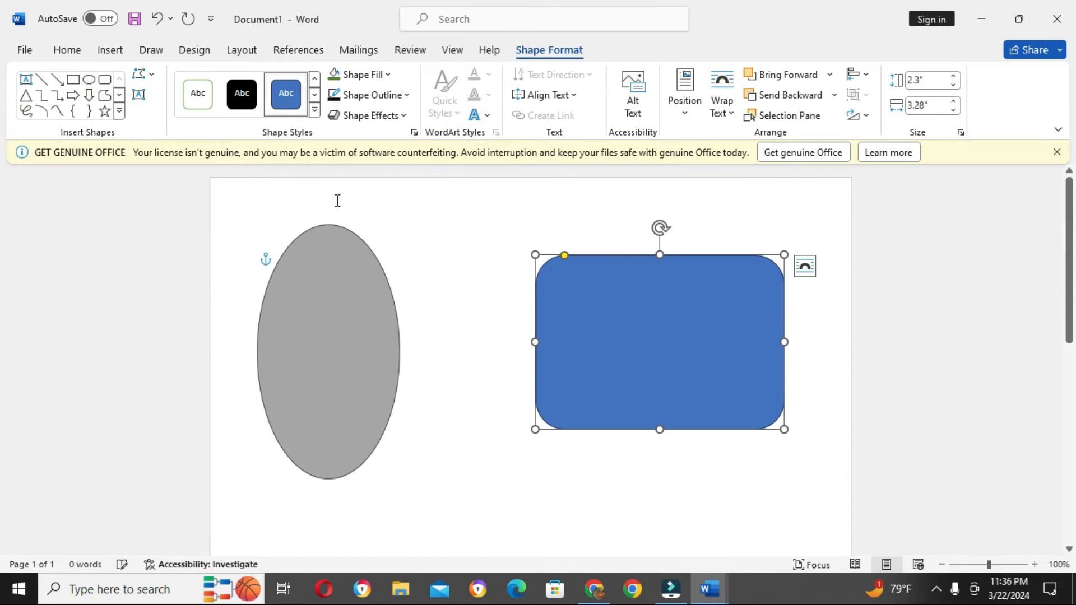
- Fill the rounded rectangle with the orange theme color and give it a dark grey outline
{"action": "left_click", "coordinate": [372, 74]}
{"action": "left_click", "coordinate": [399, 150]}
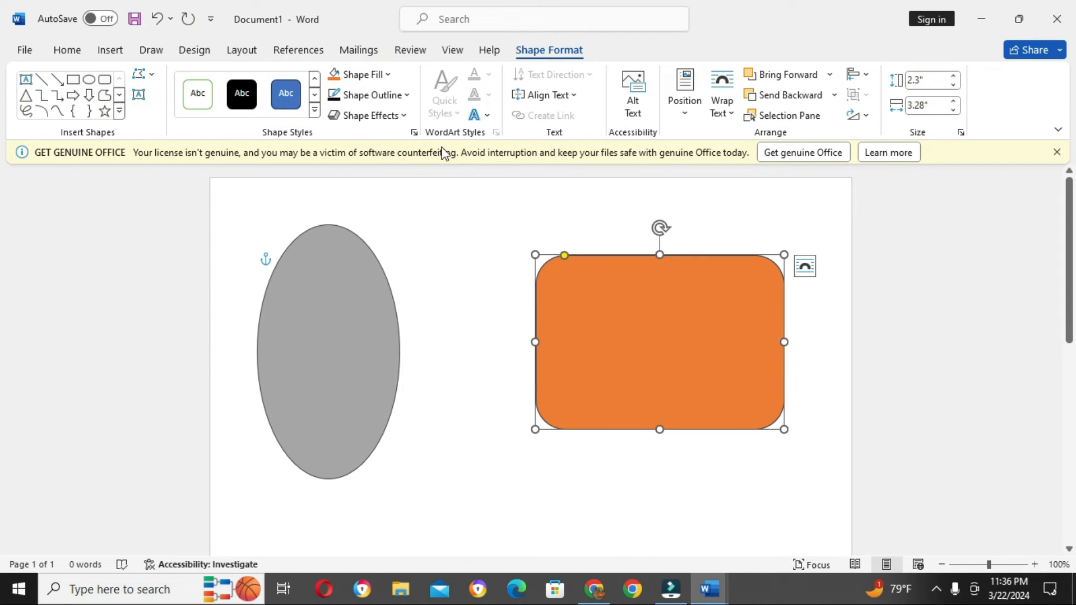
{"action": "left_click", "coordinate": [394, 98]}
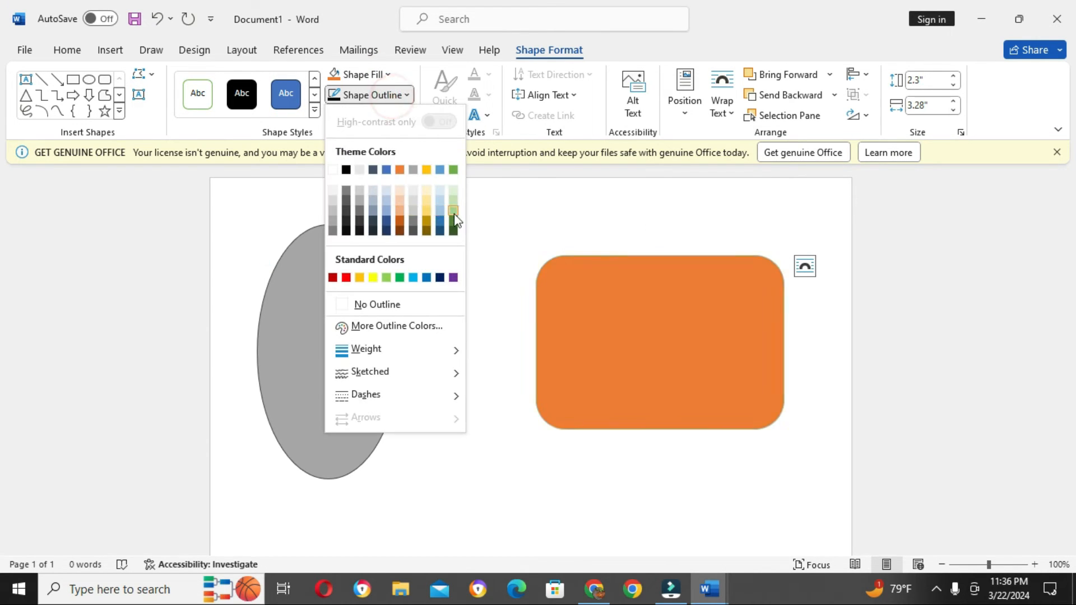
{"action": "left_click", "coordinate": [345, 213]}
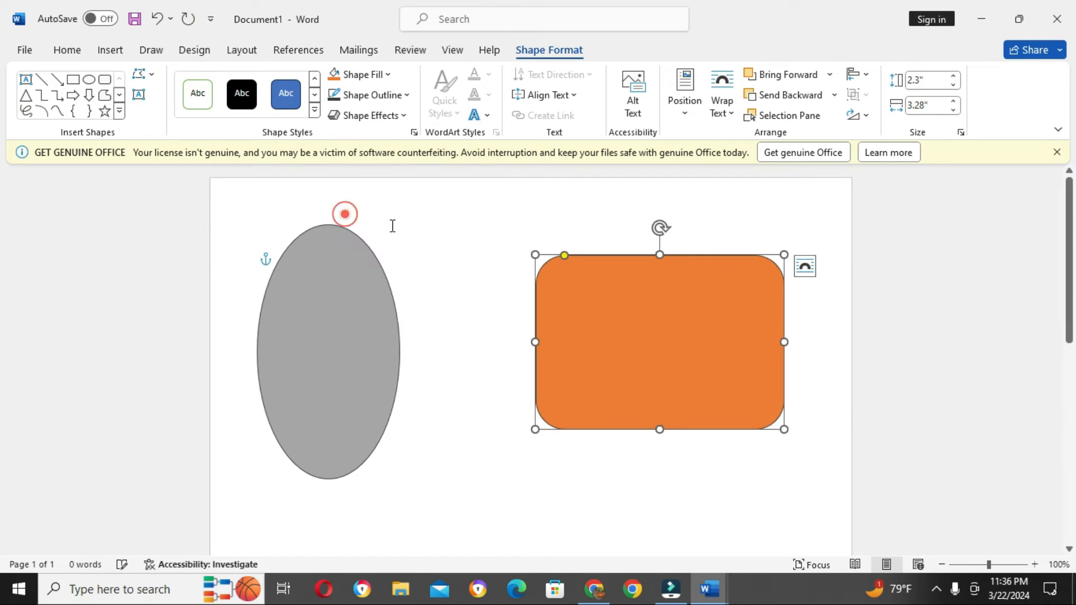
- Apply the first 3-D rotation preset in the third Parallel row to the orange rounded rectangle
{"action": "left_click", "coordinate": [374, 114]}
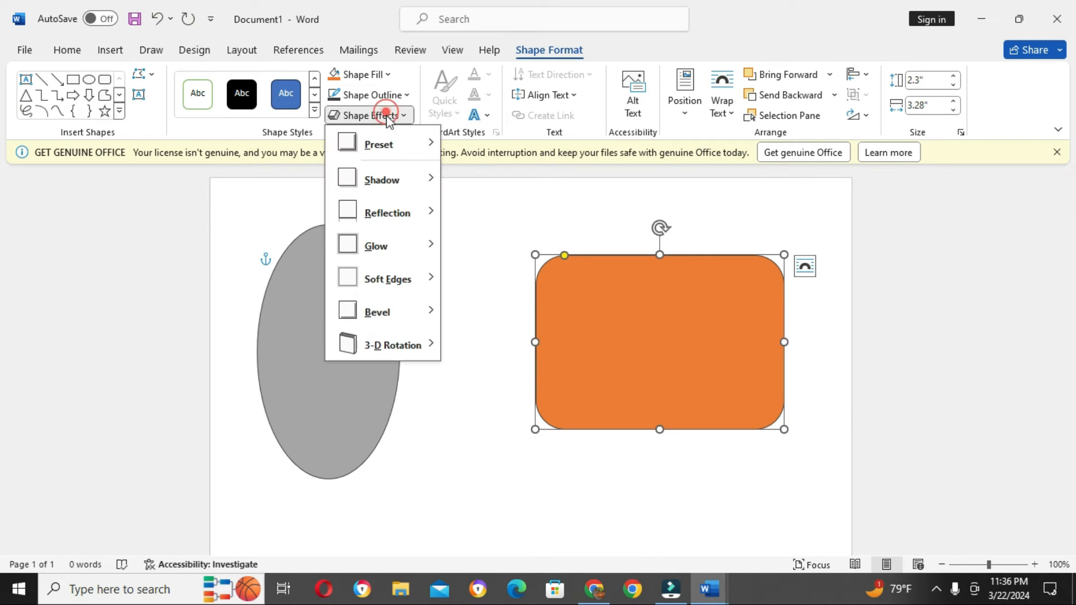
{"action": "mouse_move", "coordinate": [408, 349]}
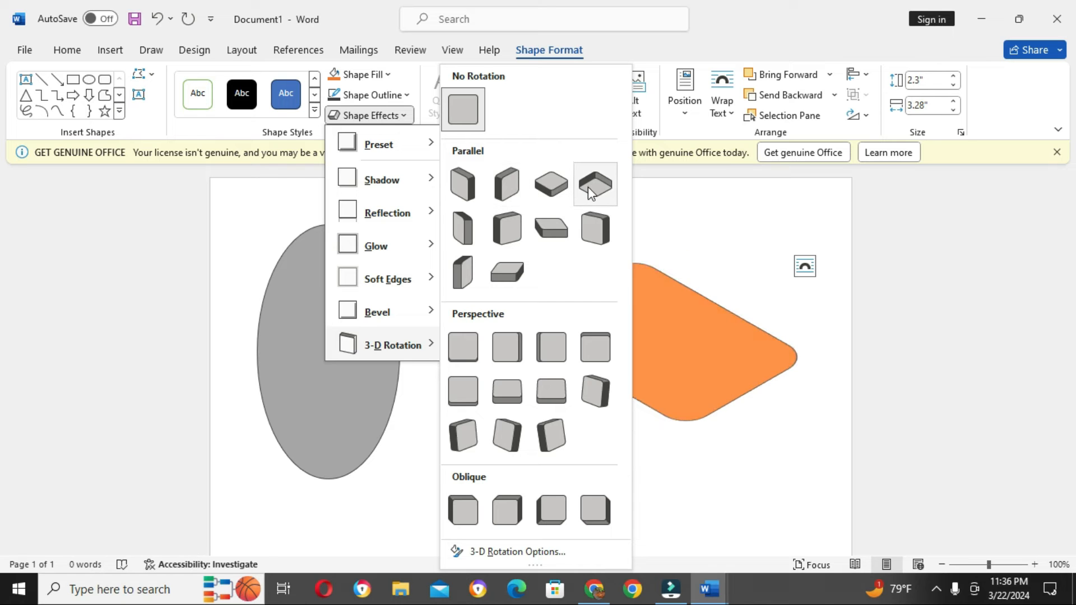
{"action": "left_click", "coordinate": [462, 274]}
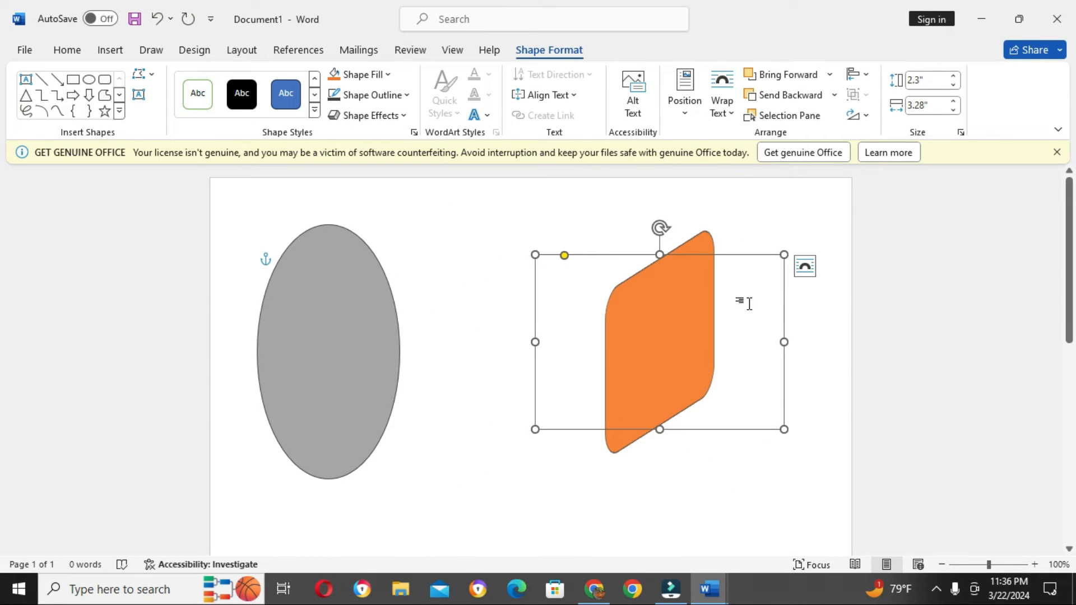
- Add the second bevel preset of the first Bevel row to the orange rounded rectangle
{"action": "left_click", "coordinate": [403, 114]}
{"action": "left_click", "coordinate": [381, 279]}
{"action": "left_click", "coordinate": [454, 300]}
{"action": "left_click", "coordinate": [371, 116]}
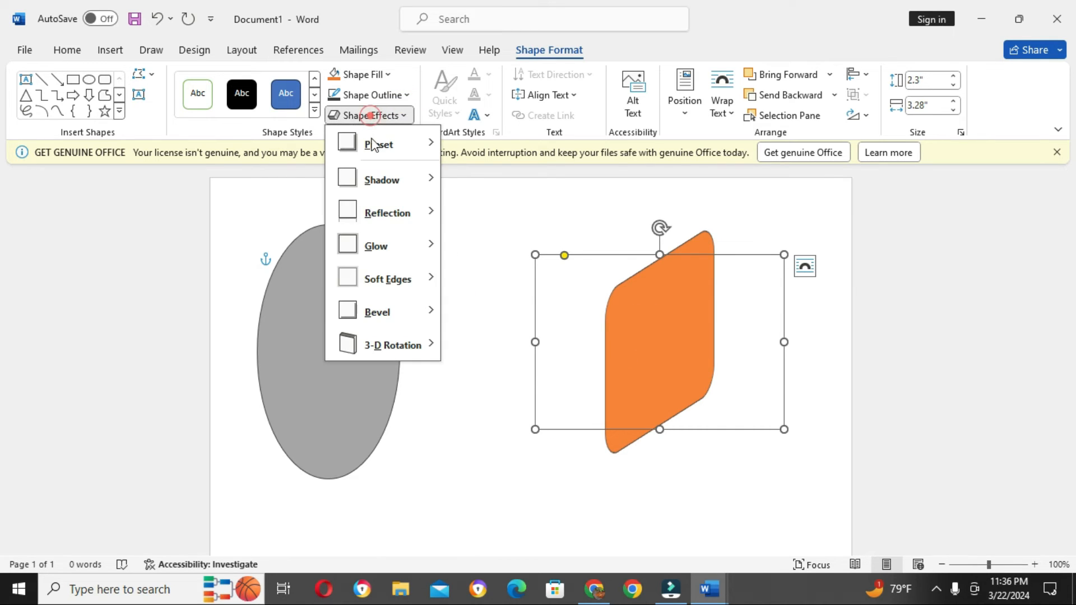
{"action": "left_click", "coordinate": [388, 314]}
{"action": "left_click", "coordinate": [501, 420]}
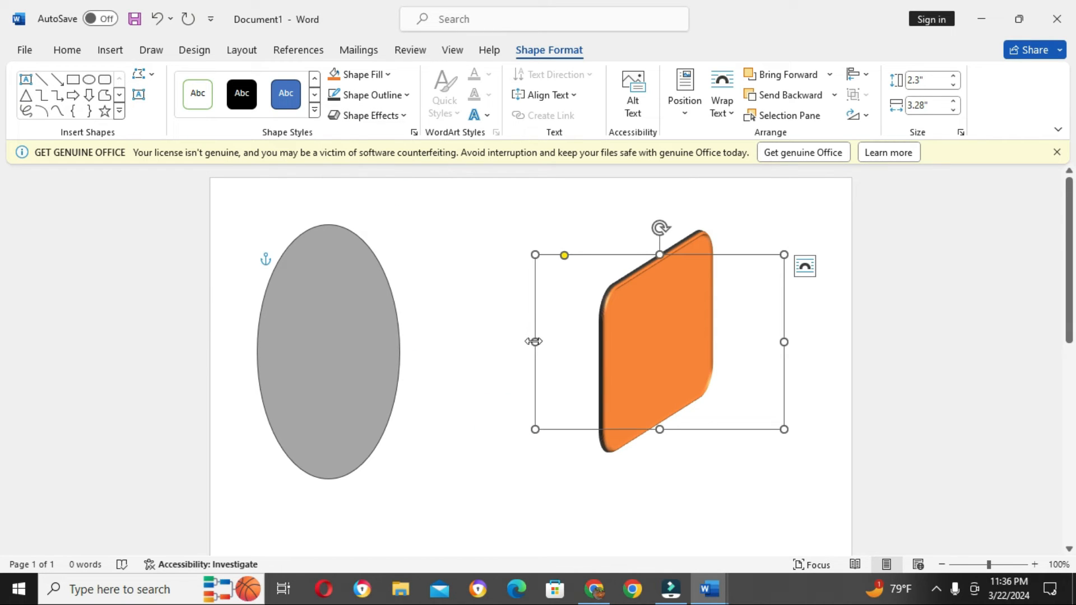
- Enlarge the orange rounded rectangle to about 4.39" wide and 2.96" high
{"action": "left_click_drag", "start_coordinate": [533, 341], "coordinate": [452, 324]}
{"action": "left_click", "coordinate": [615, 242]}
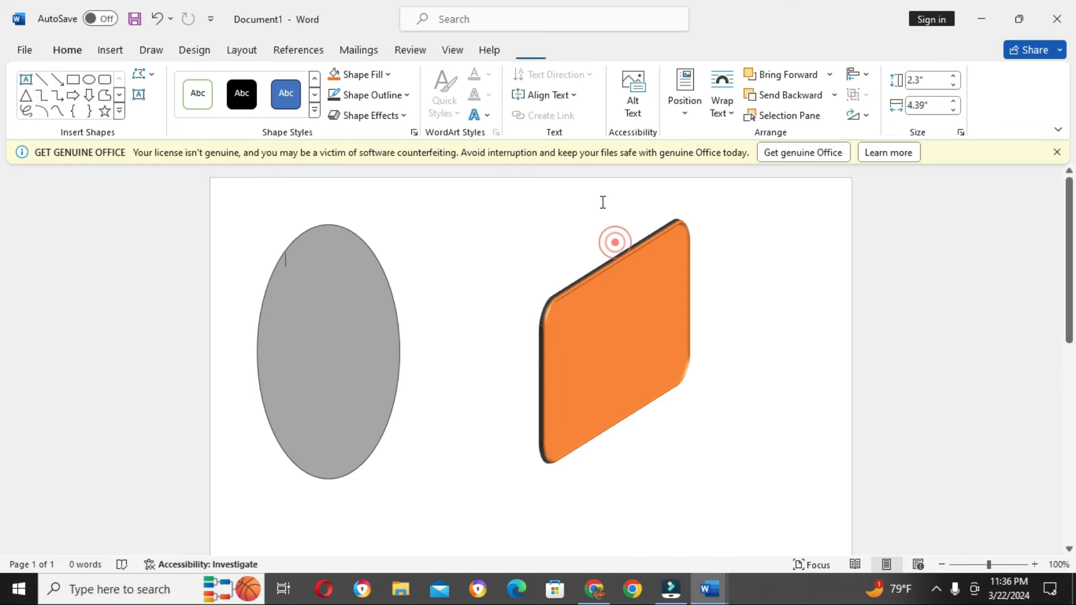
{"action": "left_click", "coordinate": [600, 313]}
{"action": "left_click_drag", "start_coordinate": [605, 474], "coordinate": [607, 479]}
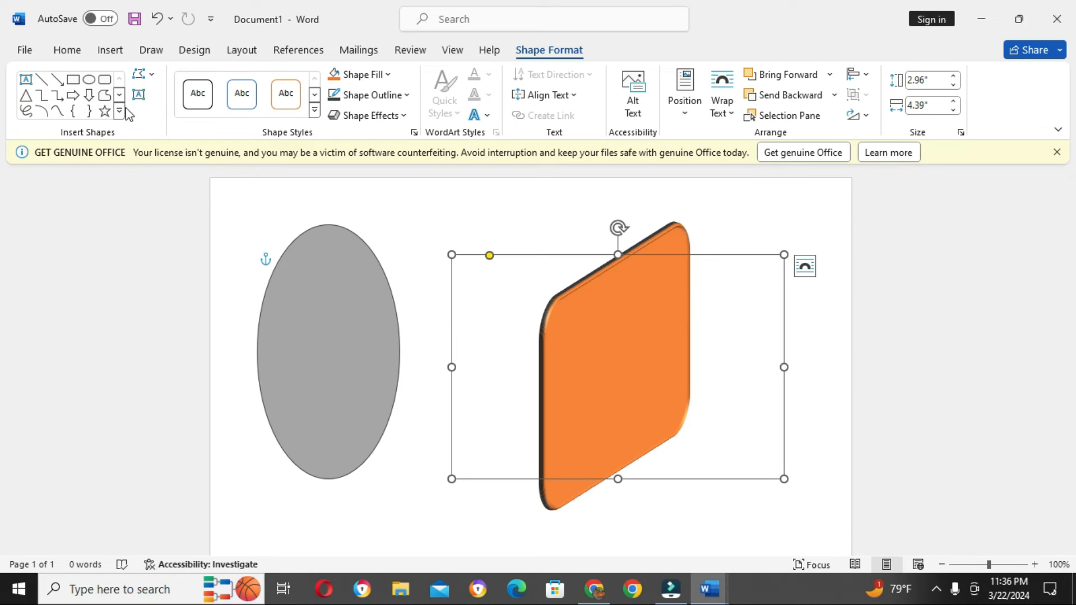
- Draw a five-point star about 1.44" high and 1.21" wide and place it between the grey oval and the orange shape
{"action": "left_click", "coordinate": [105, 111]}
{"action": "left_click_drag", "start_coordinate": [311, 314], "coordinate": [403, 424]}
{"action": "left_click_drag", "start_coordinate": [348, 355], "coordinate": [464, 250]}
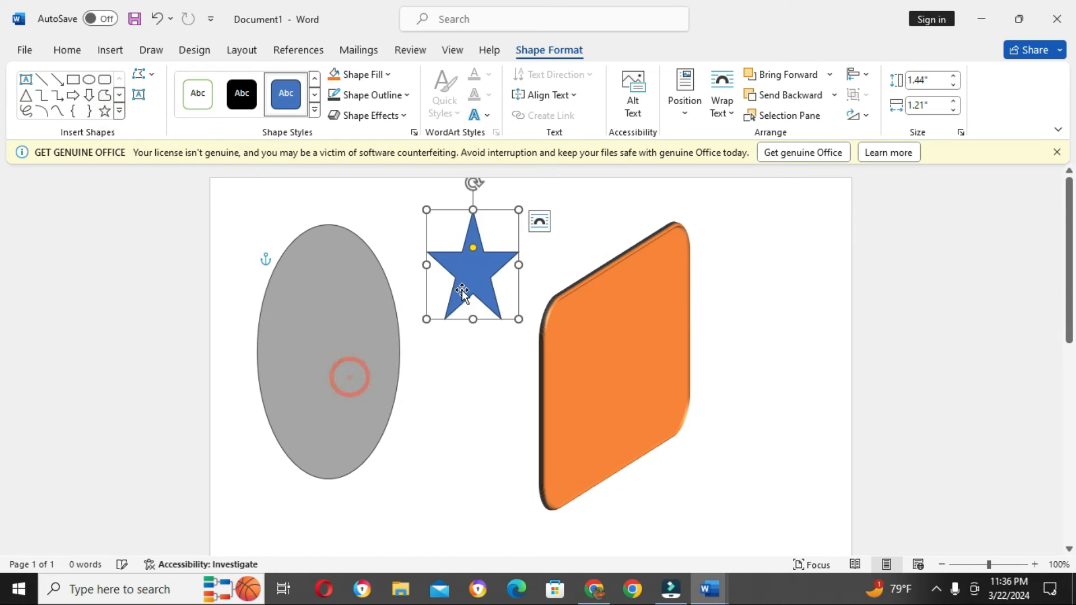
- Stretch the star to about 2.35" high and 1.93" wide and give it the black shape style
{"action": "left_click_drag", "start_coordinate": [465, 360], "coordinate": [466, 388]}
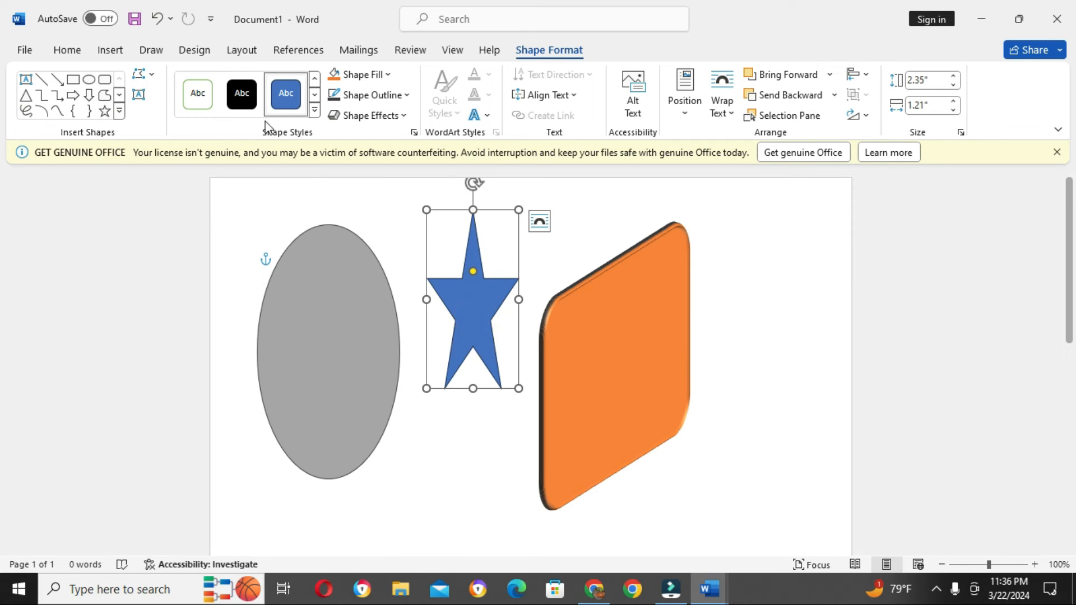
{"action": "left_click", "coordinate": [242, 94]}
{"action": "left_click_drag", "start_coordinate": [426, 299], "coordinate": [380, 300]}
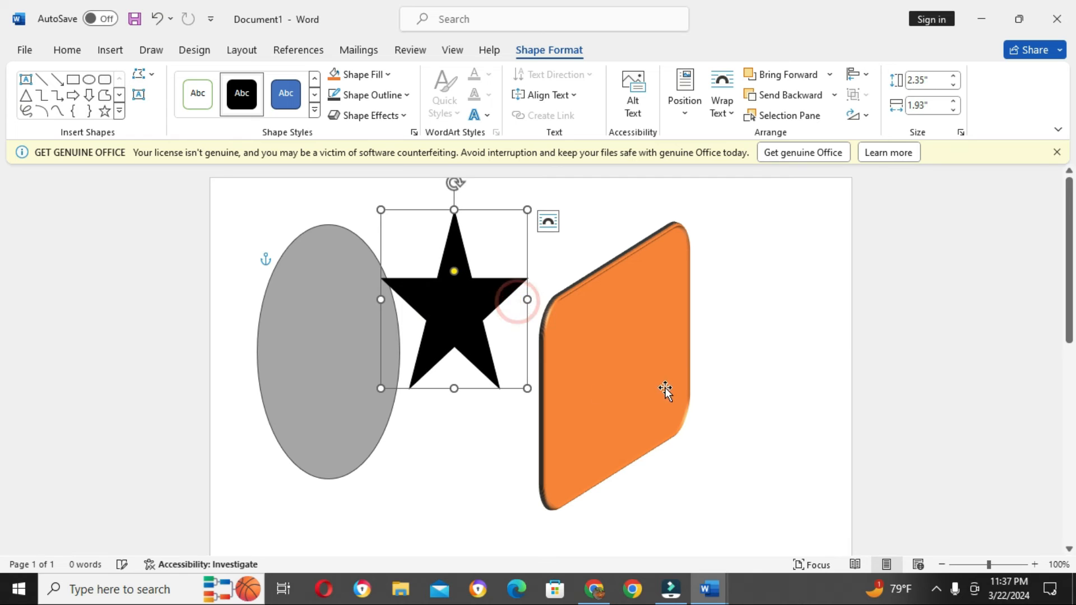
{"action": "left_click", "coordinate": [649, 381]}
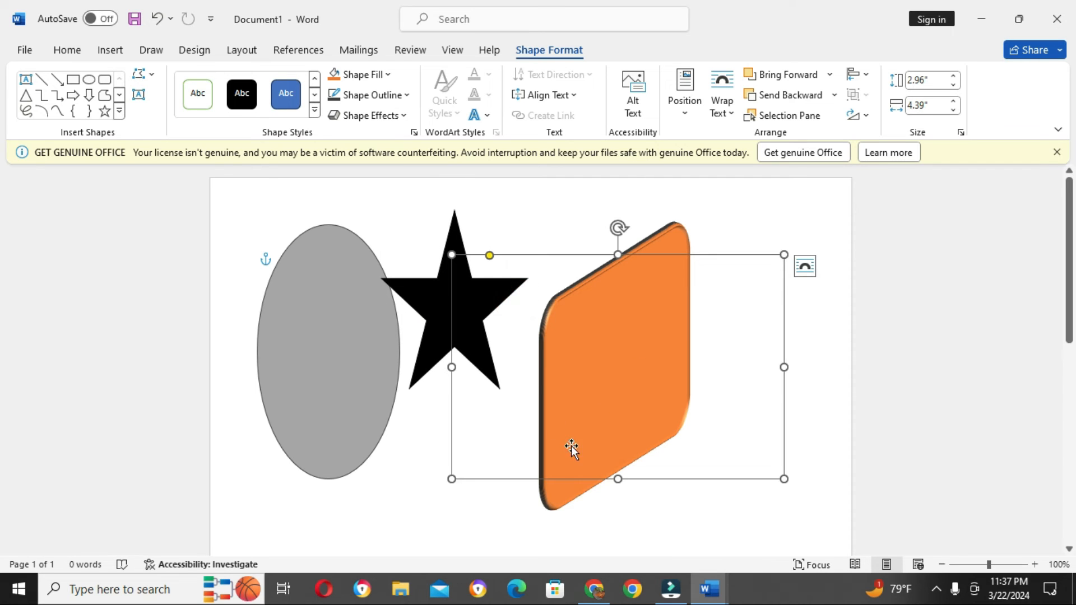
- Draw a rectangle about 3.47" wide and 2.14" high in the empty area below the orange shape
{"action": "scroll", "coordinate": [571, 435], "scroll_direction": "down", "scroll_amount": 5}
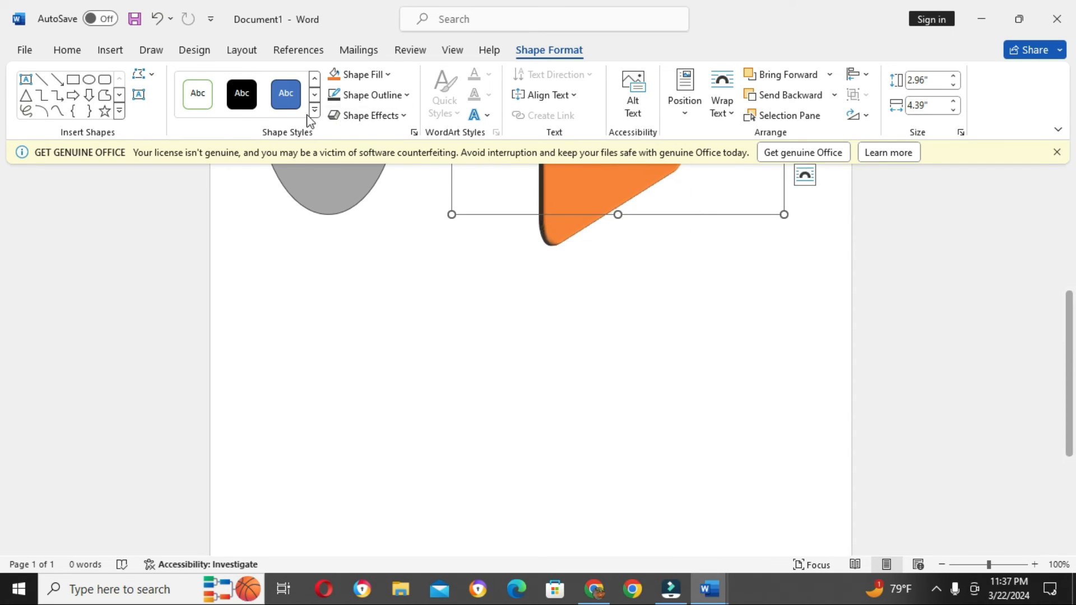
{"action": "left_click", "coordinate": [73, 79]}
{"action": "left_click_drag", "start_coordinate": [436, 322], "coordinate": [698, 483]}
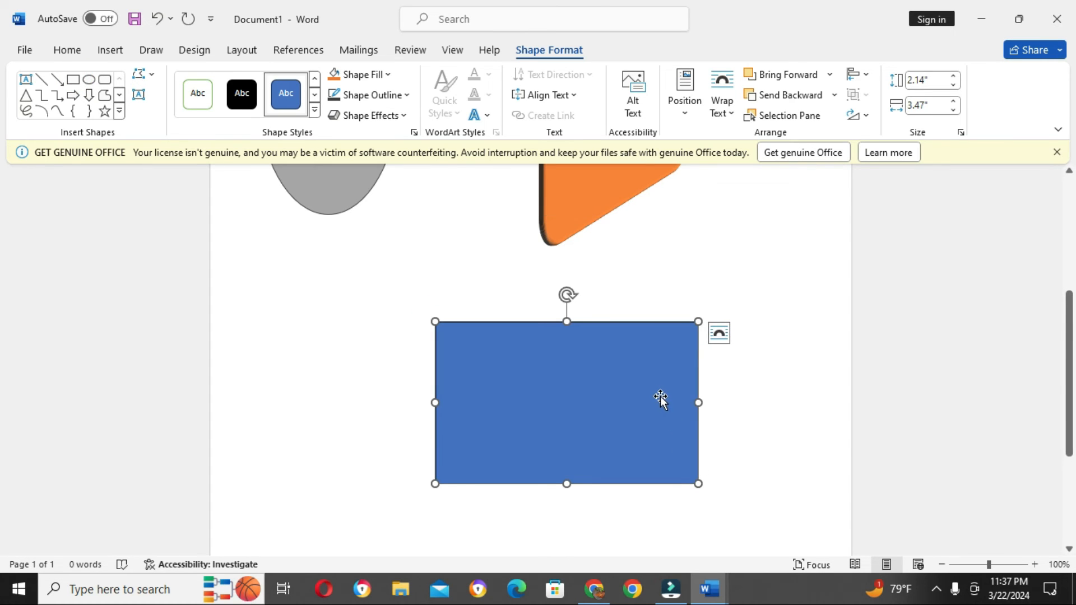
- Add three lines of text inside the blue rectangle: "JDJDBDBVDKVDKVDLAS", "SABJDBKKSCF" and "SJBSAJKSBKKSN"
{"action": "right_click", "coordinate": [558, 408]}
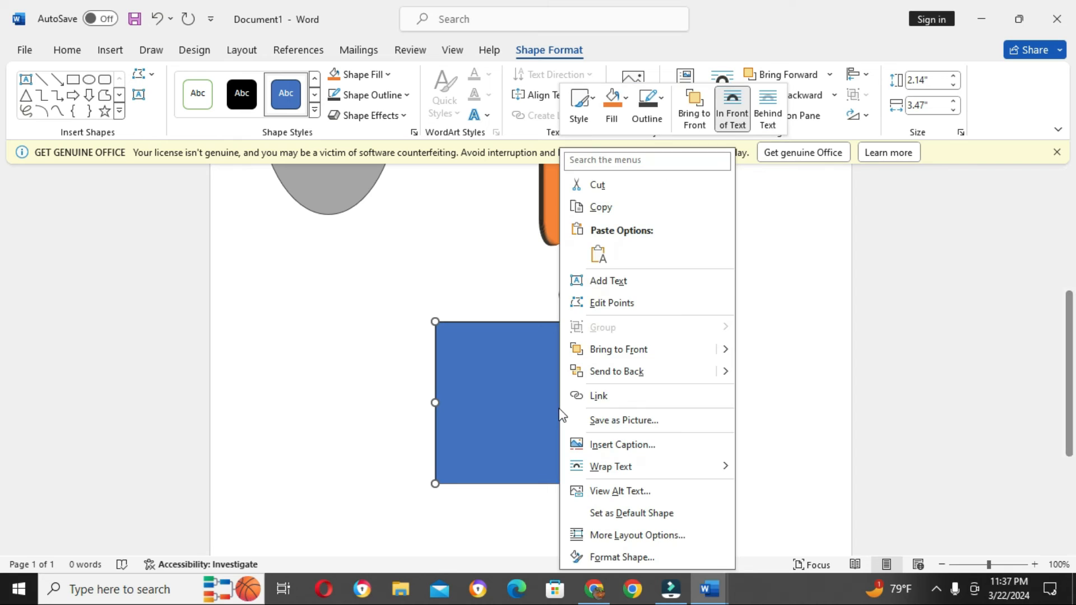
{"action": "left_click", "coordinate": [604, 284]}
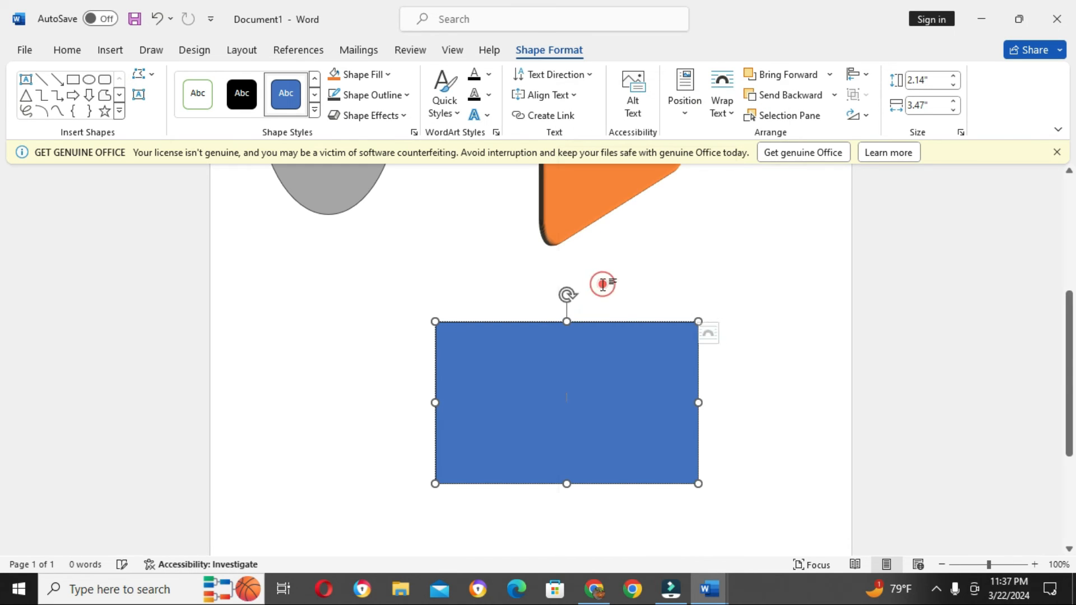
{"action": "type", "text": "JDJDBDBVDKVDKVDLAS"}
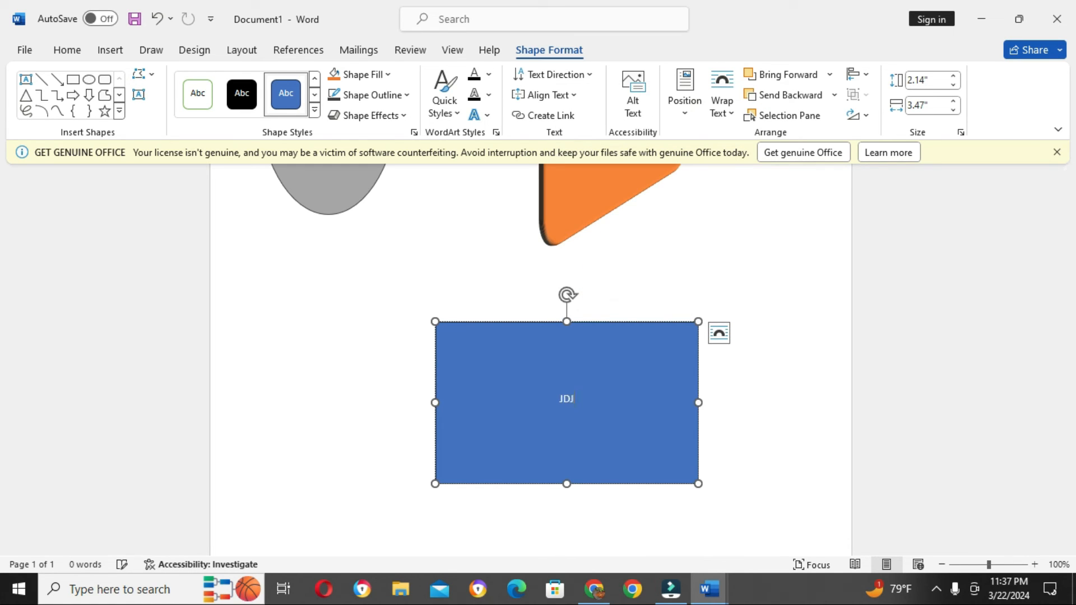
{"action": "key", "text": "Return"}
{"action": "type", "text": "SABJDBKK"}
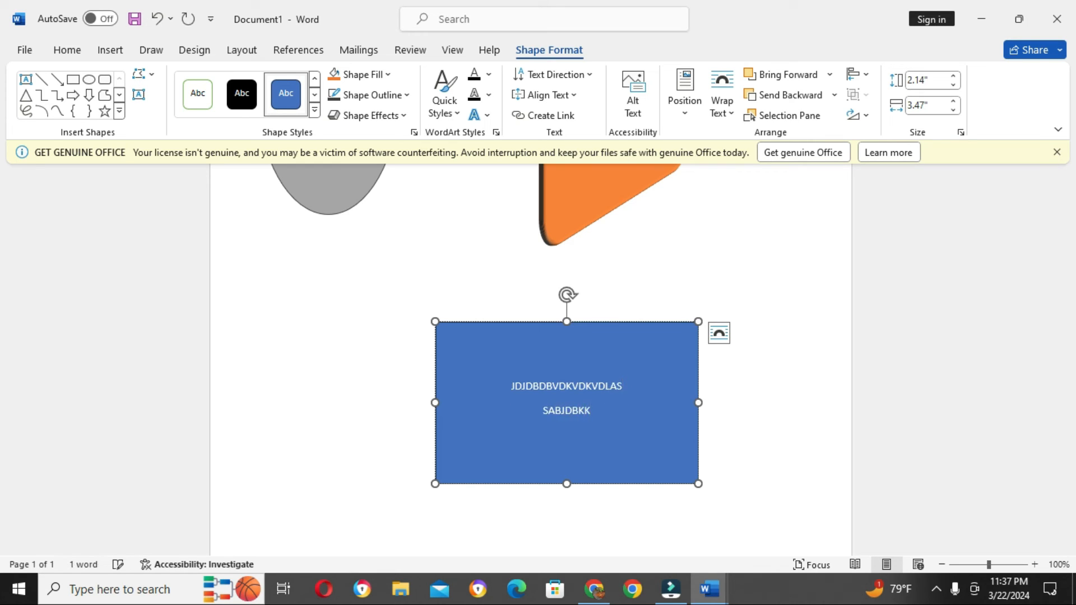
{"action": "type", "text": "SCF"}
{"action": "key", "text": "Return"}
{"action": "type", "text": "SJBSAJKSBKKSN"}
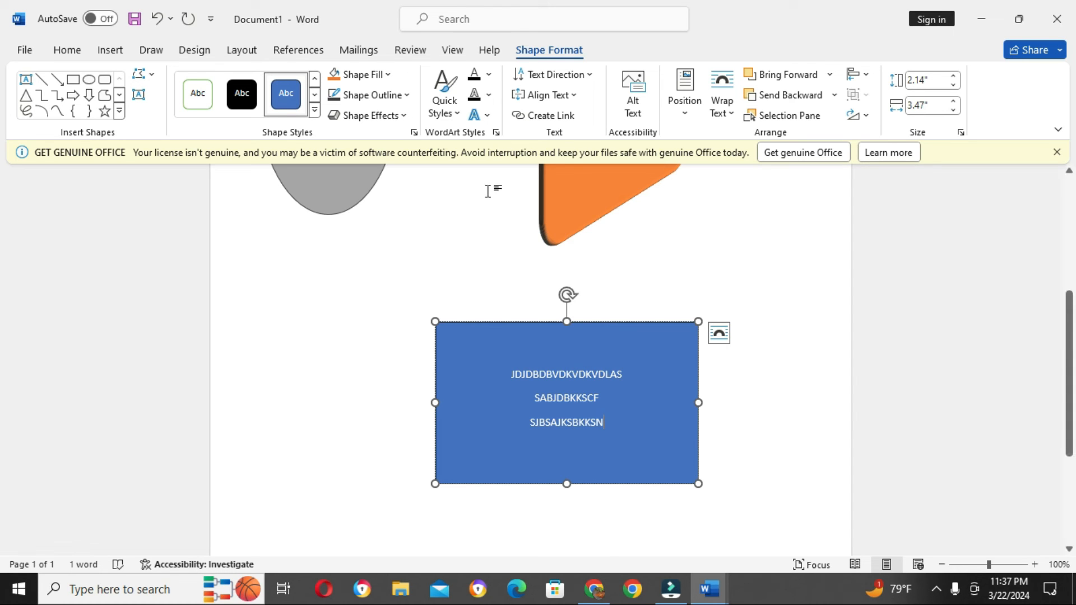
- Draw the flowchart circle with a diagonal cross, about 1.83" high and 1.57" wide, to the left of the blue rectangle
{"action": "left_click", "coordinate": [110, 50]}
{"action": "left_click", "coordinate": [230, 75]}
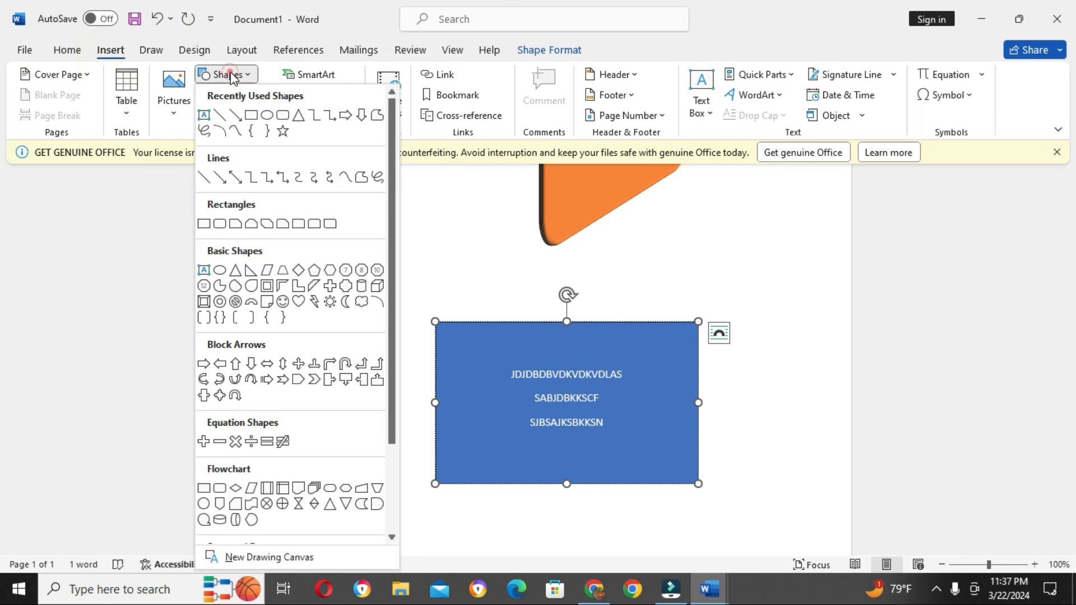
{"action": "scroll", "coordinate": [293, 311], "scroll_direction": "down", "scroll_amount": 3}
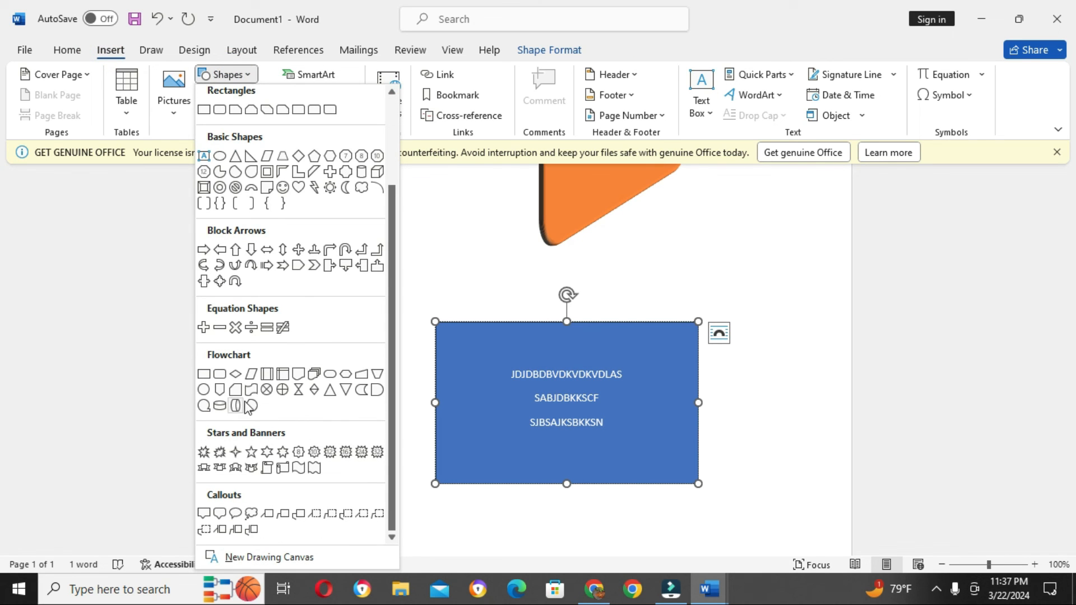
{"action": "left_click", "coordinate": [266, 390]}
{"action": "left_click_drag", "start_coordinate": [287, 312], "coordinate": [406, 451]}
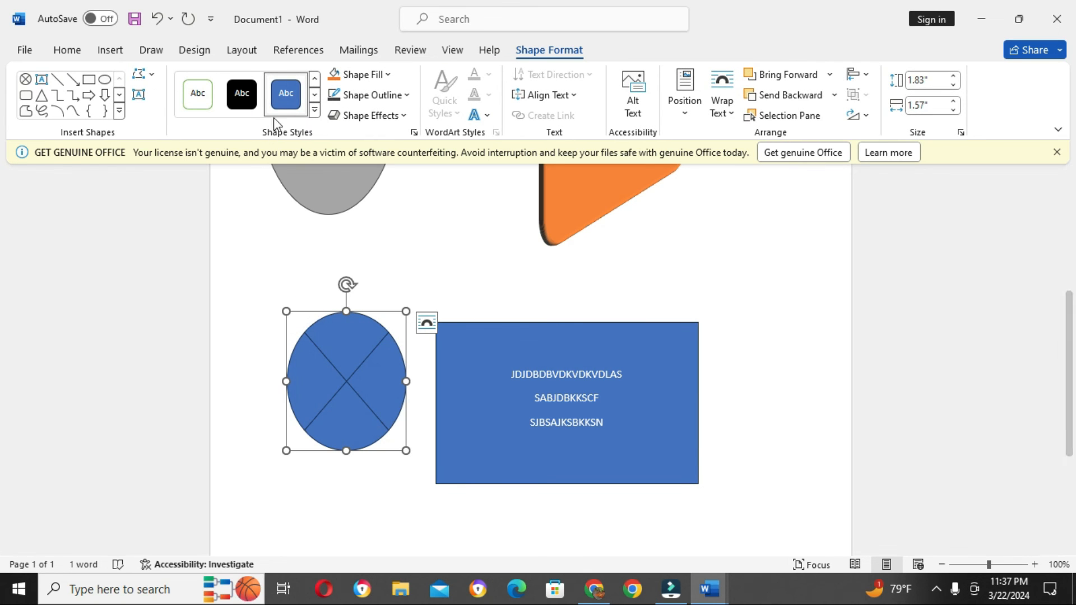
- Add the second bevel preset of the first Bevel row to the crossed circle and deselect it
{"action": "left_click", "coordinate": [353, 115]}
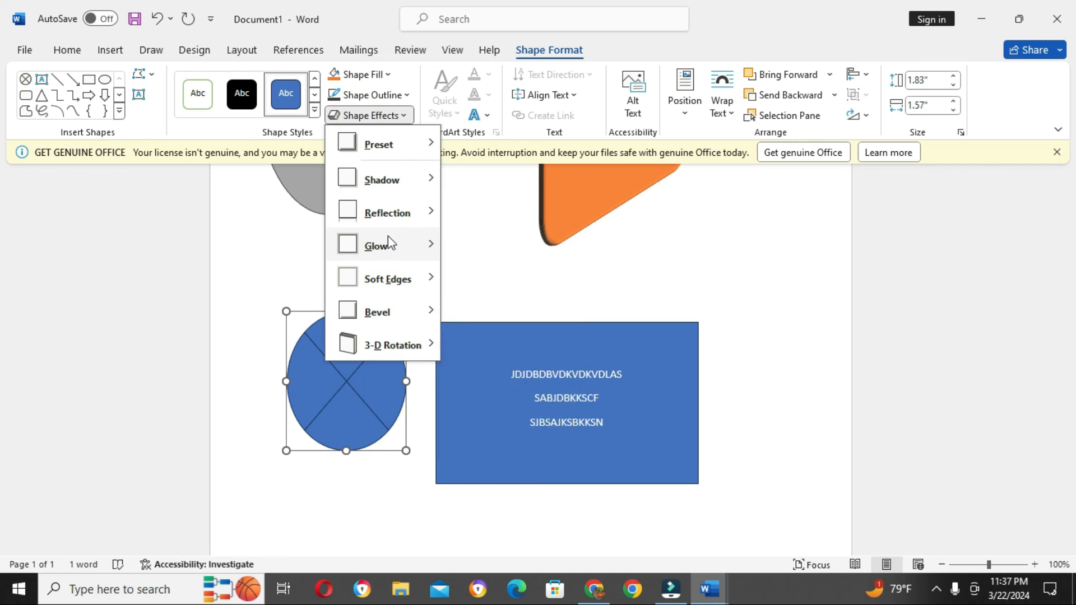
{"action": "mouse_move", "coordinate": [395, 319]}
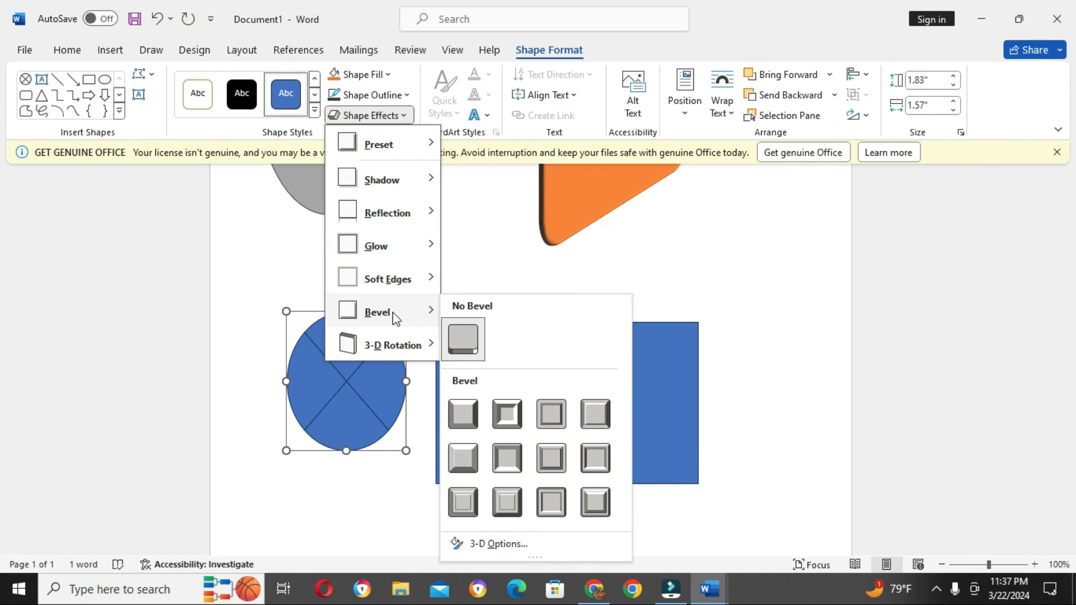
{"action": "left_click", "coordinate": [501, 417]}
{"action": "left_click", "coordinate": [761, 370]}
{"action": "scroll", "coordinate": [761, 370], "scroll_direction": "up", "scroll_amount": 3}
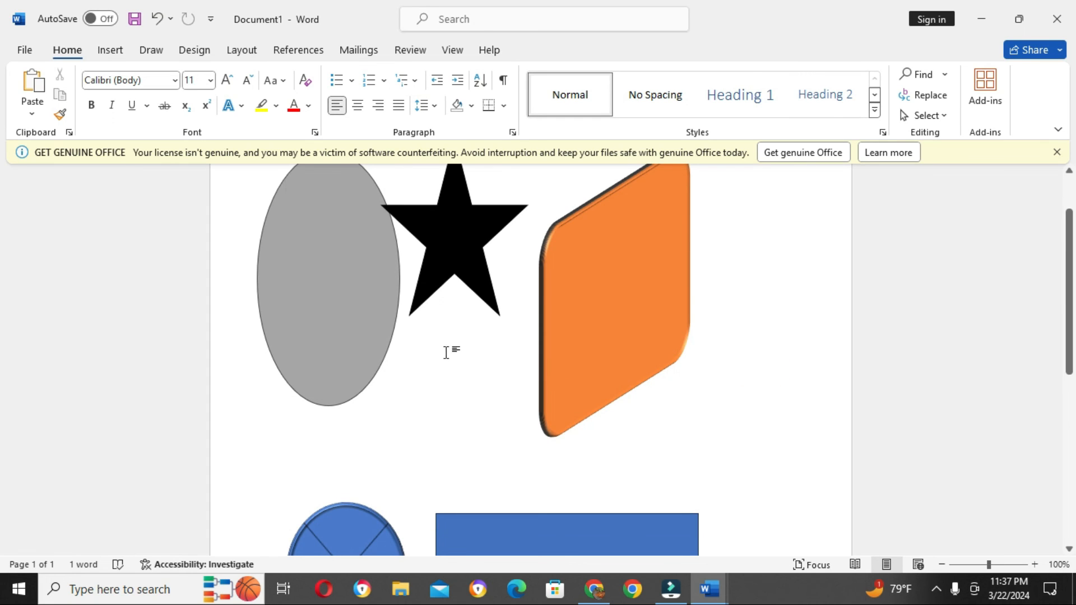
{"action": "scroll", "coordinate": [447, 353], "scroll_direction": "up", "scroll_amount": 3}
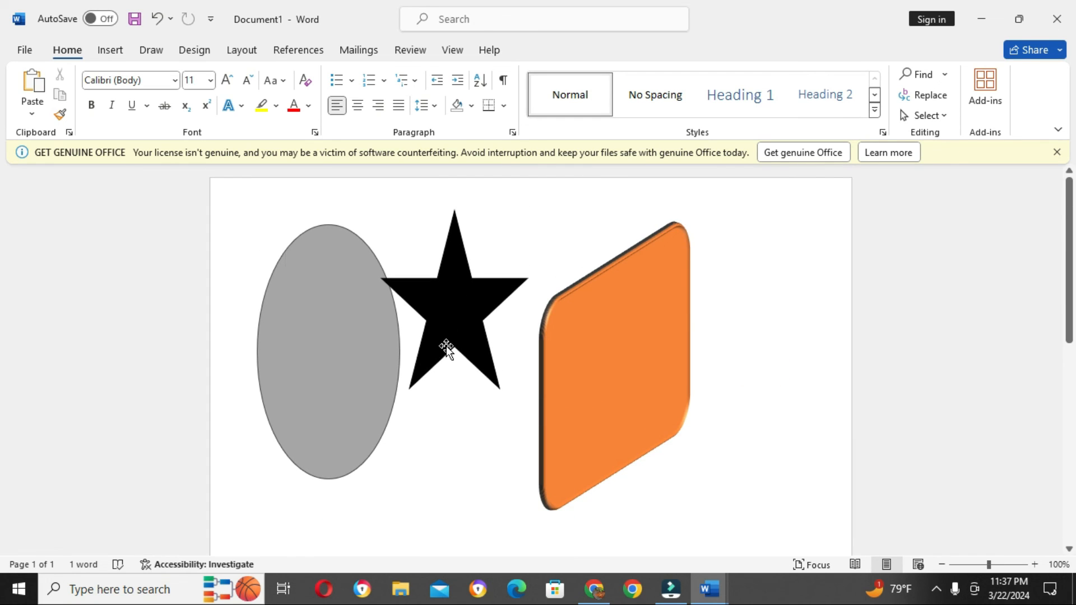
{"action": "scroll", "coordinate": [466, 351], "scroll_direction": "down", "scroll_amount": 10}
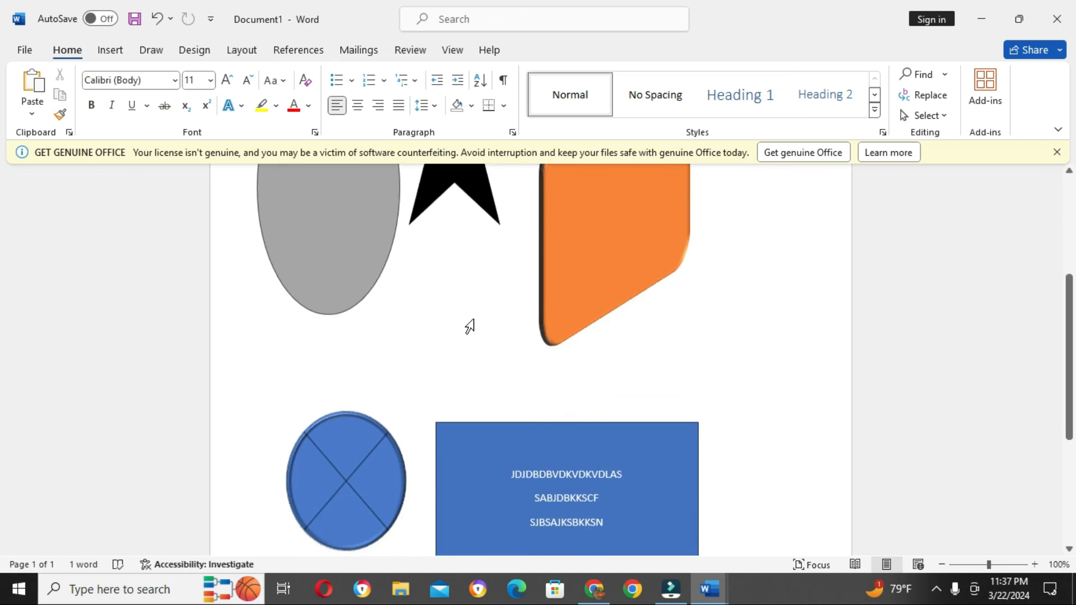